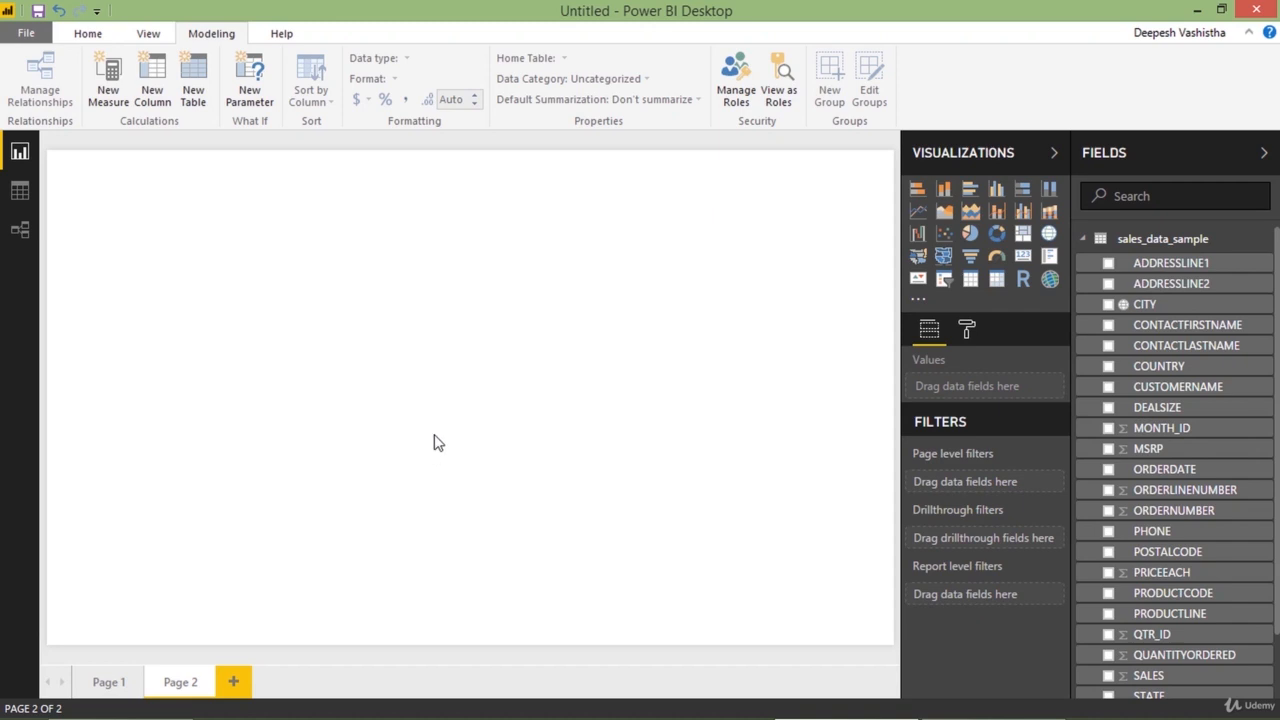
Add a scatter chart to Page 2 with COUNTRY as its details and SALES on the X axis
left_click(920, 193)
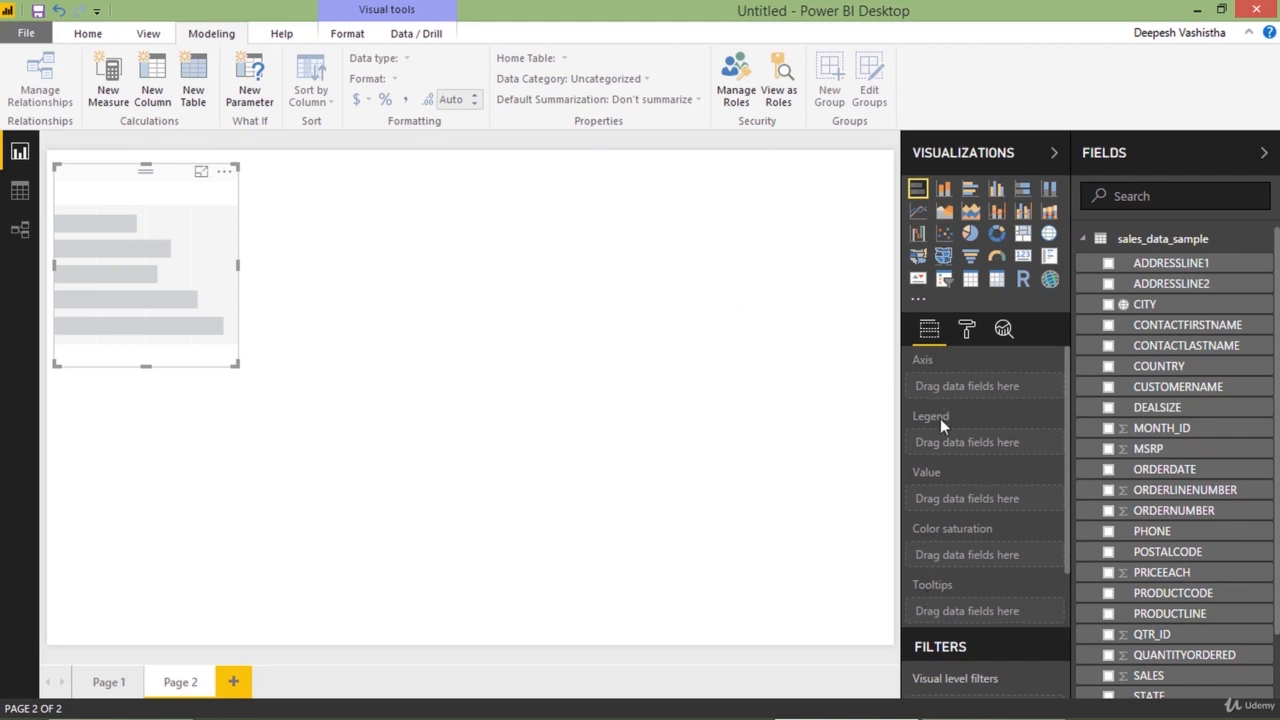
left_click(970, 234)
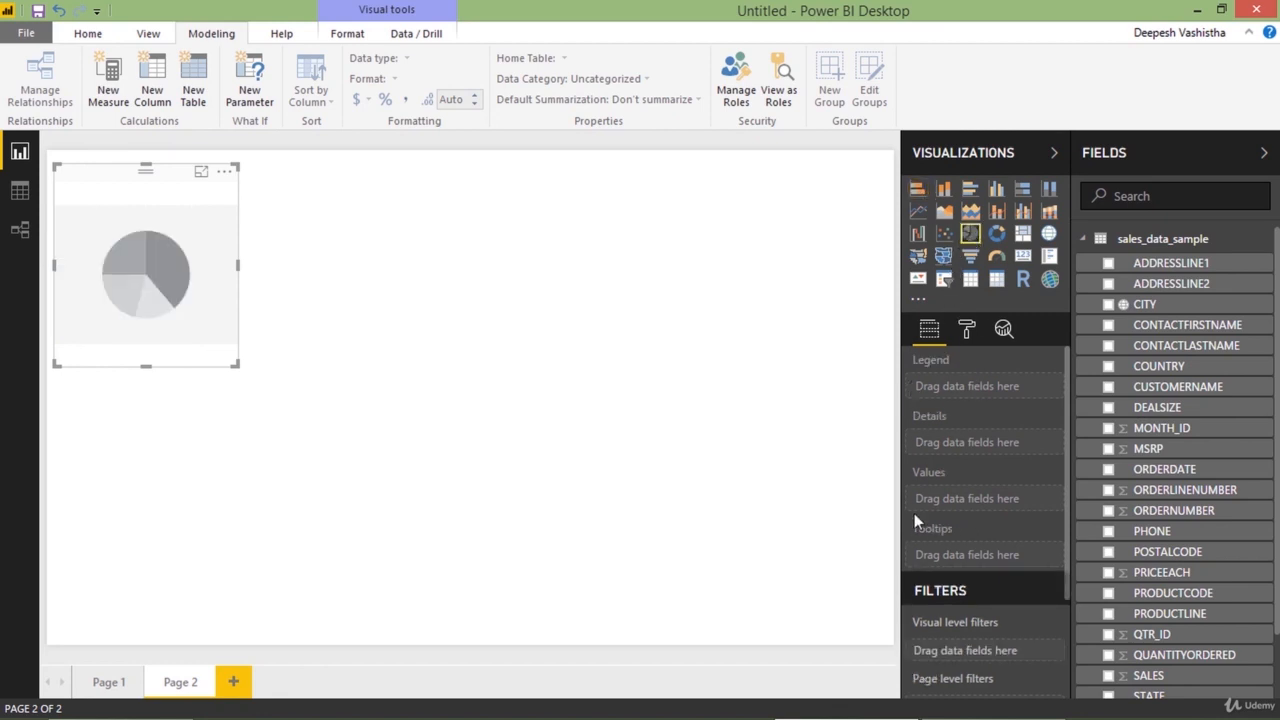
left_click(943, 236)
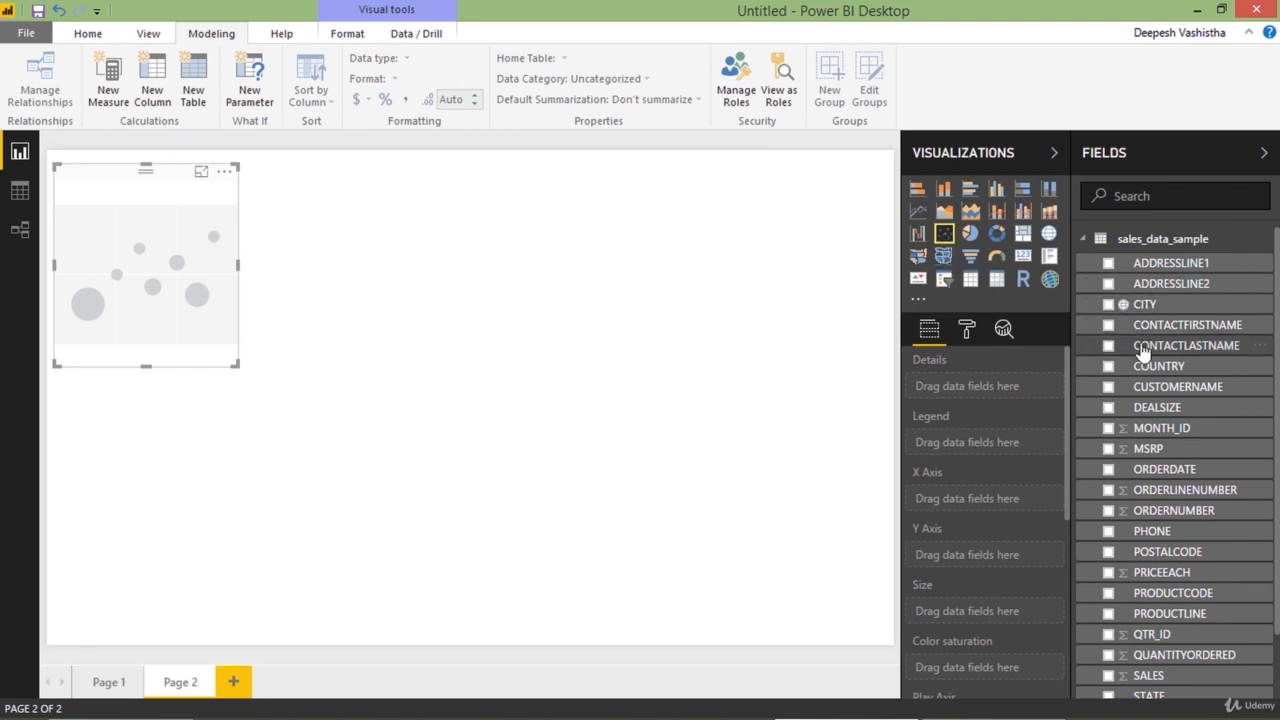
left_click_drag(1160, 368, 975, 397)
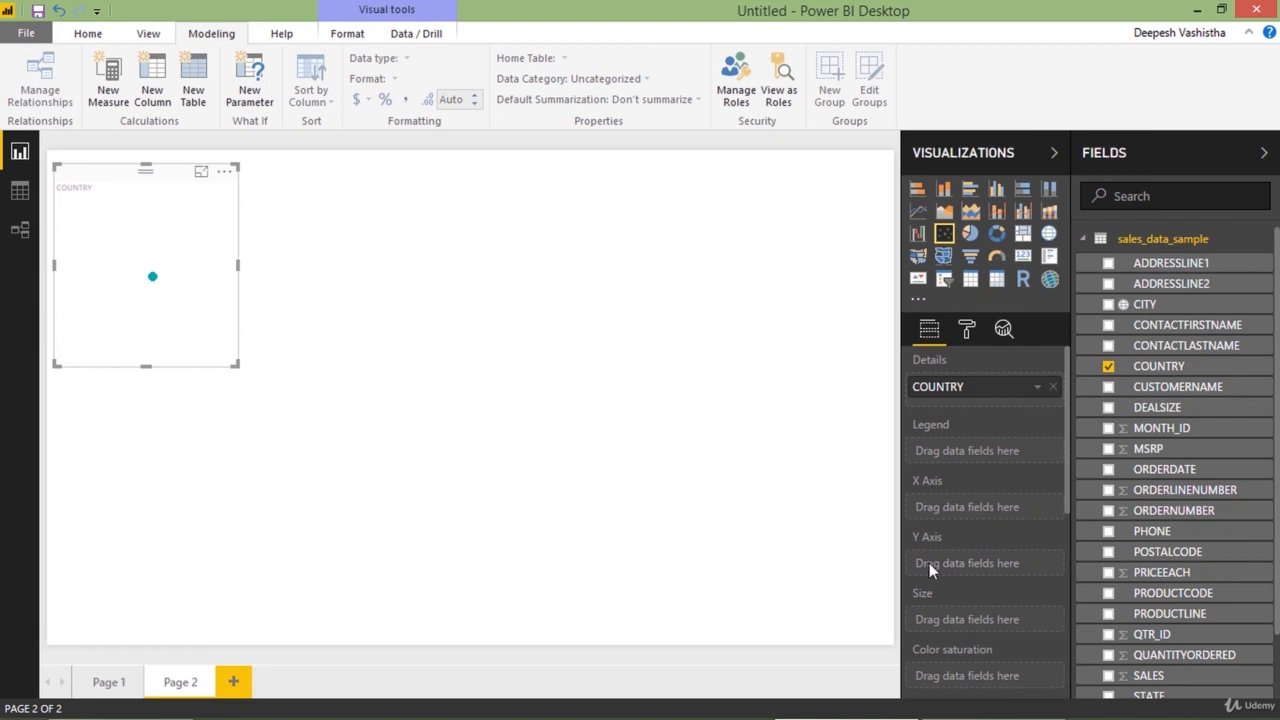
scroll(1166, 552, "down", 1)
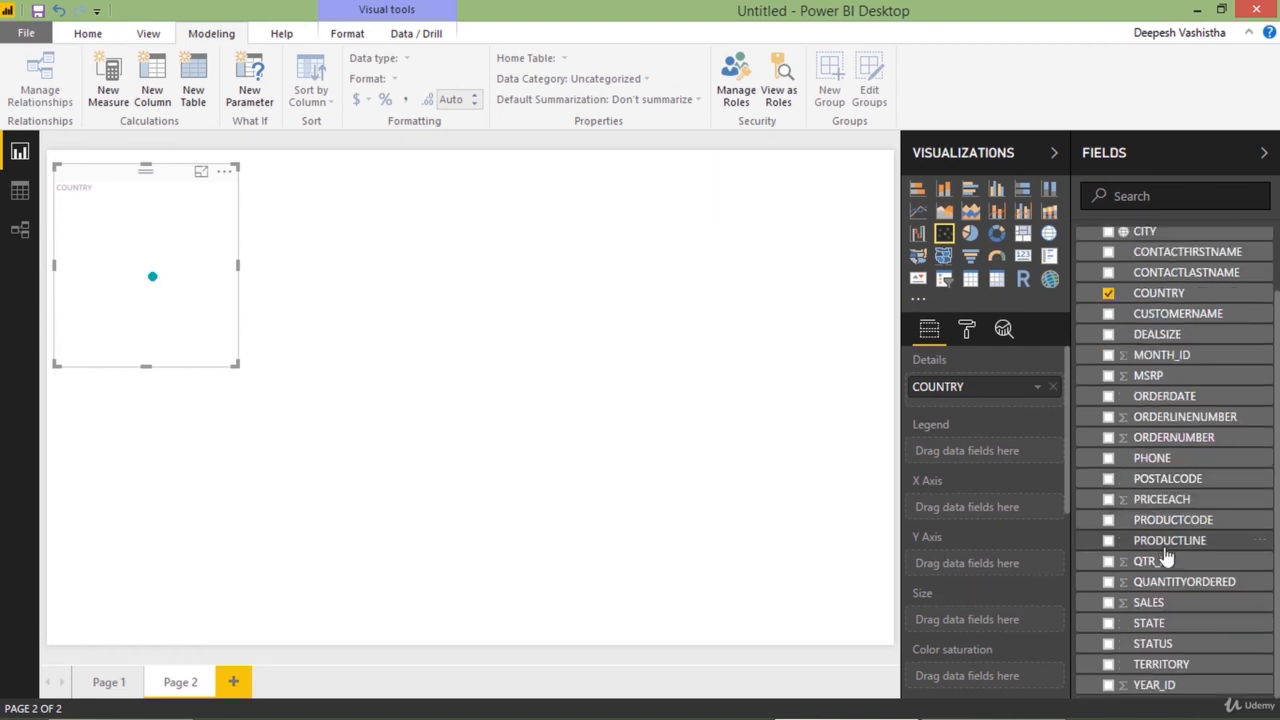
left_click_drag(1166, 604, 992, 502)
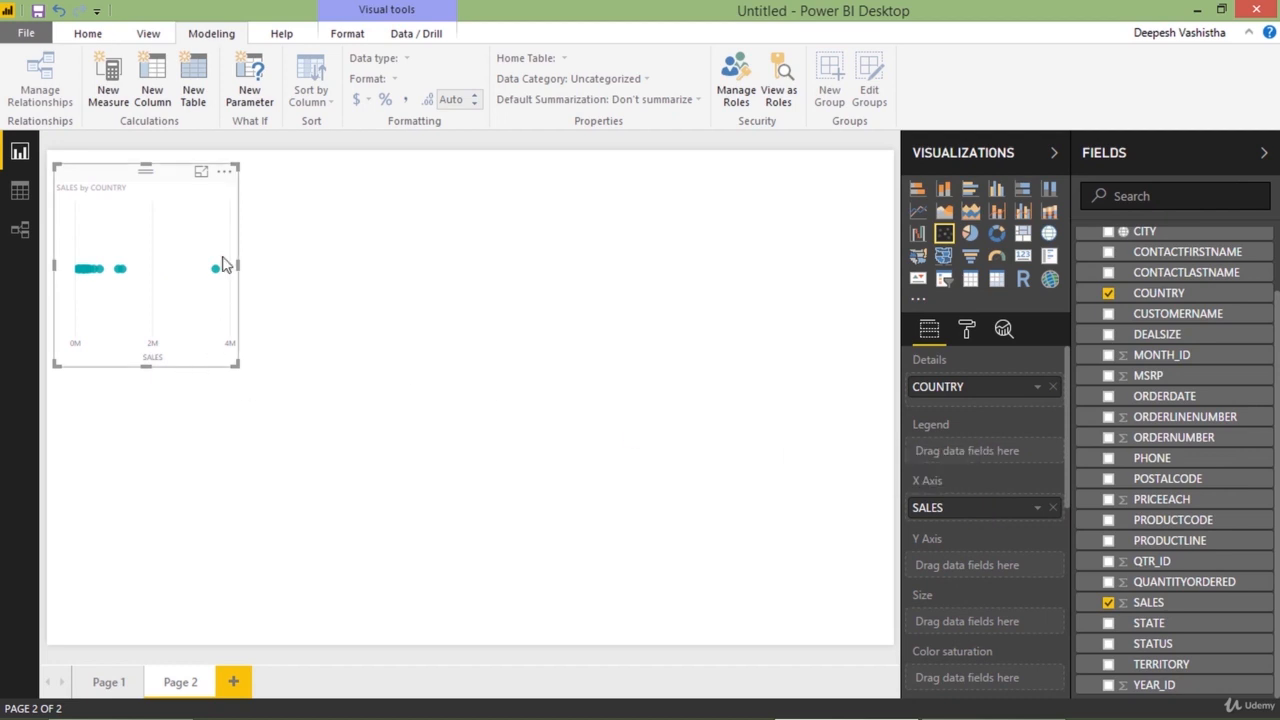
In focus mode, put QUANTITYORDERED on the scatter chart's Y axis, size the bubbles by SALES, and inspect the bubbles' data
left_click(202, 175)
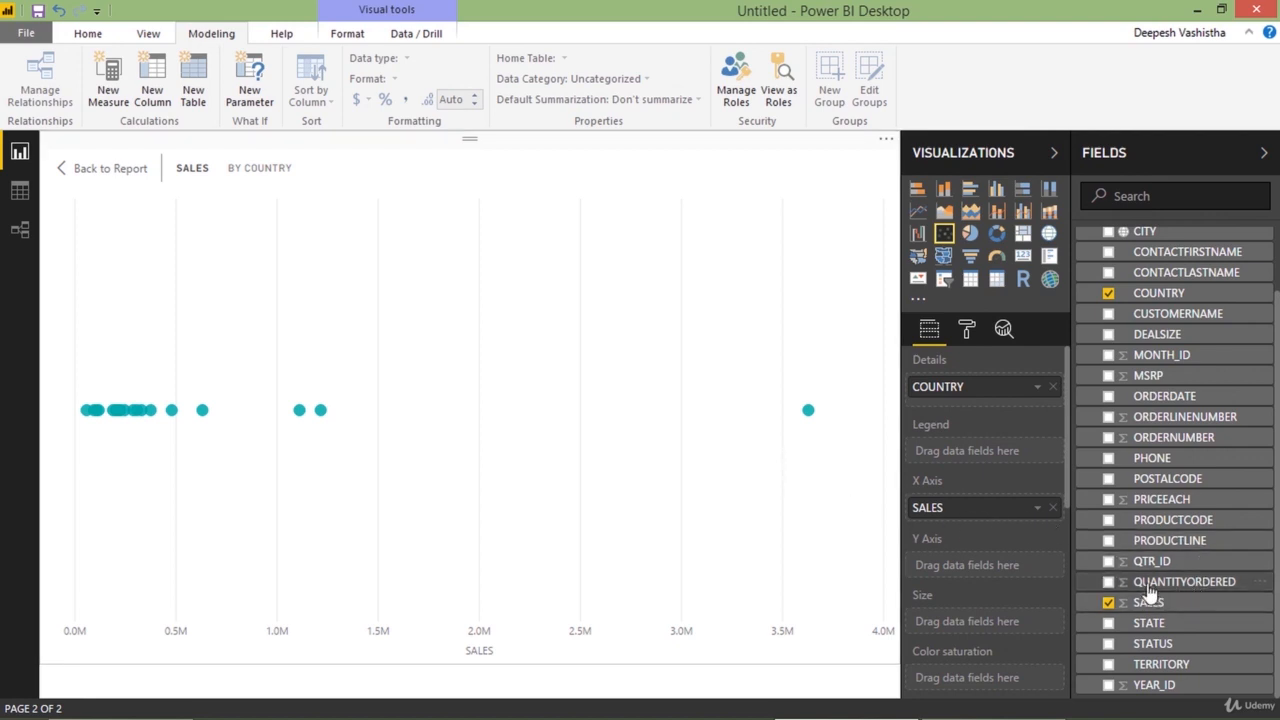
left_click_drag(1148, 588, 980, 572)
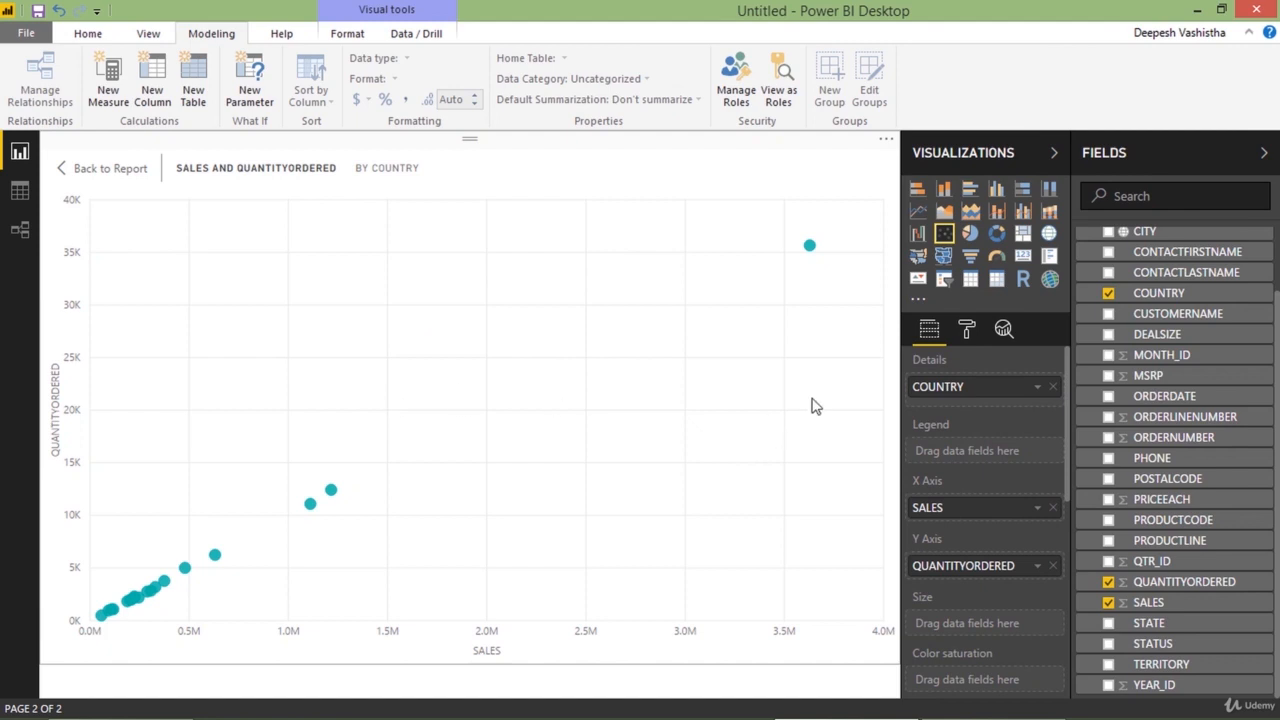
scroll(988, 430, "down", 2)
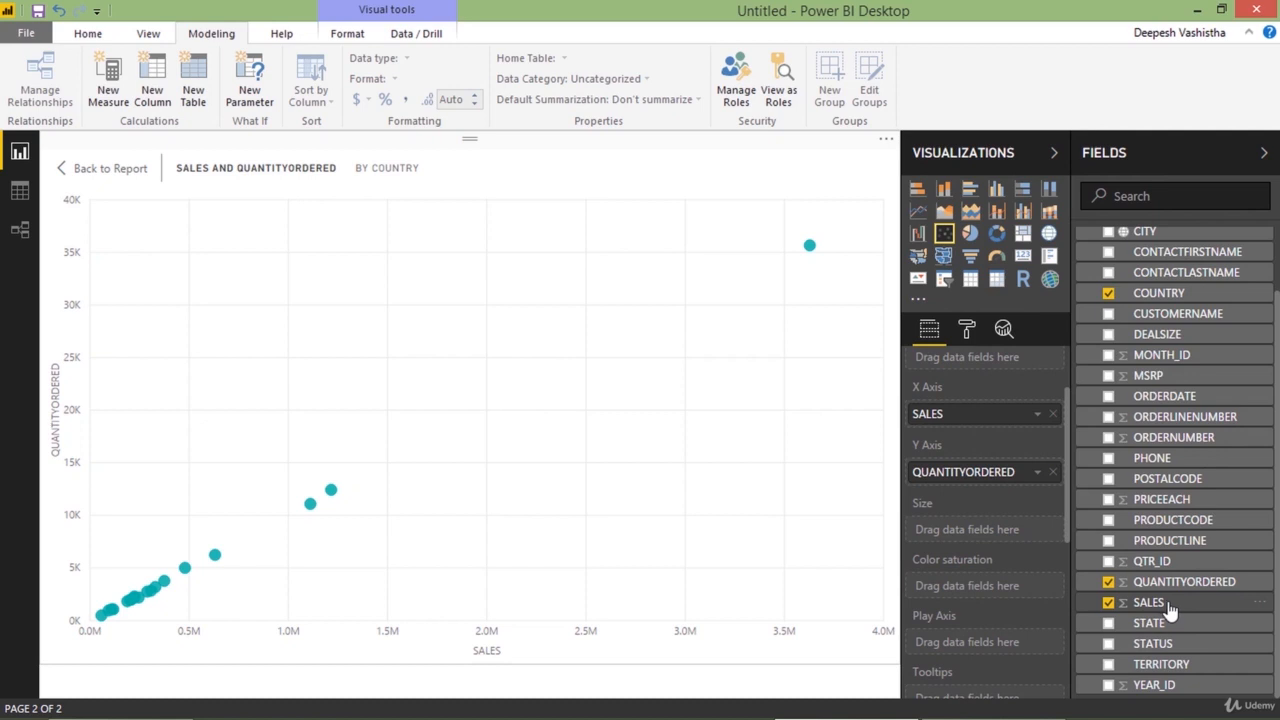
left_click_drag(1170, 610, 977, 530)
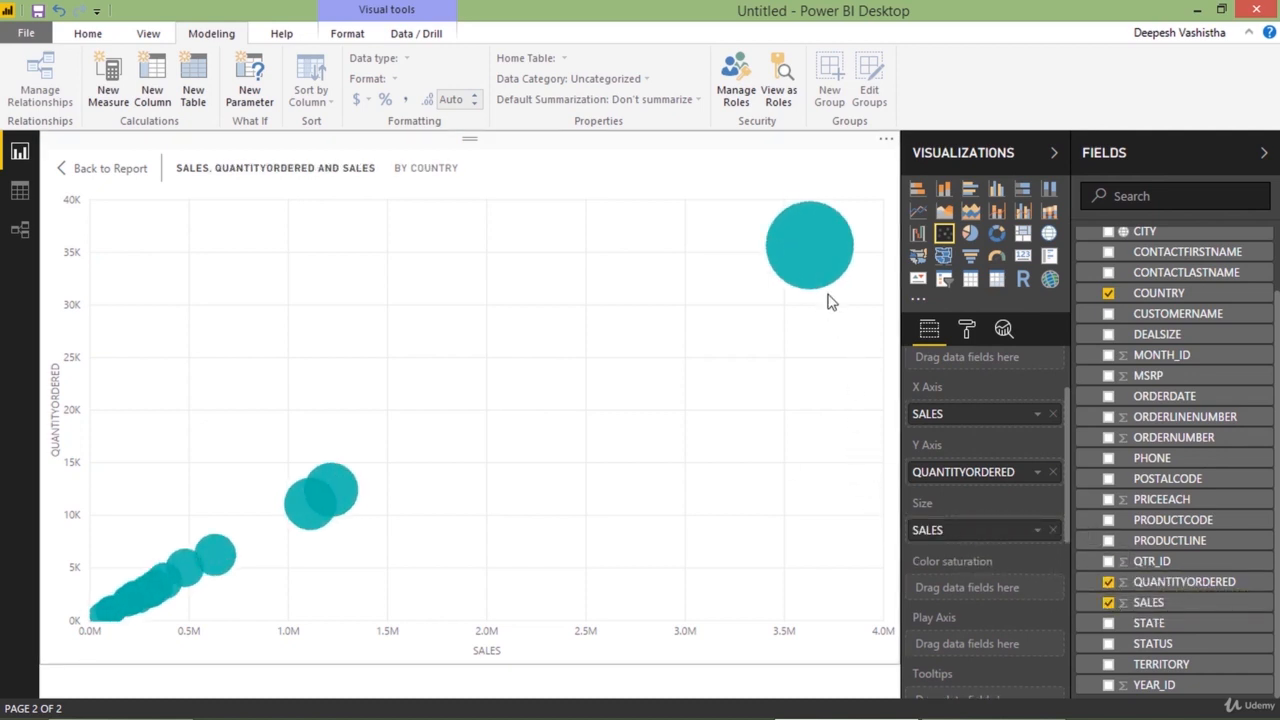
mouse_move(812, 284)
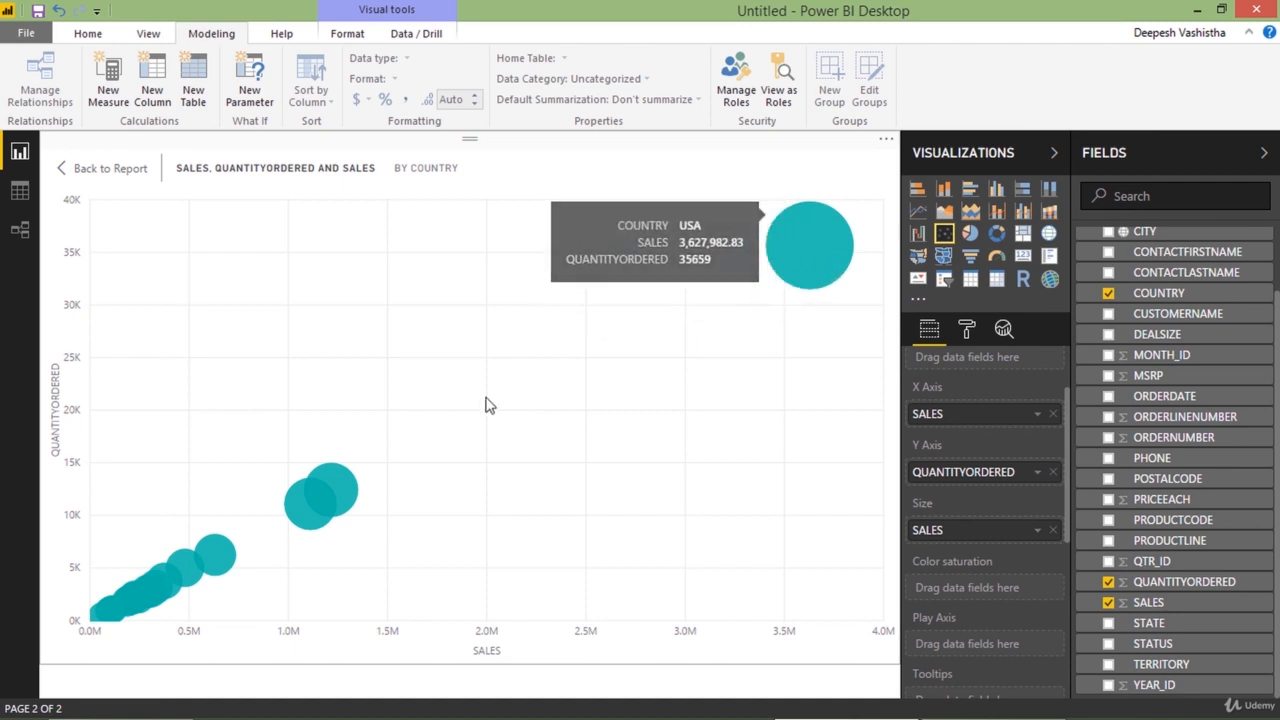
mouse_move(94, 614)
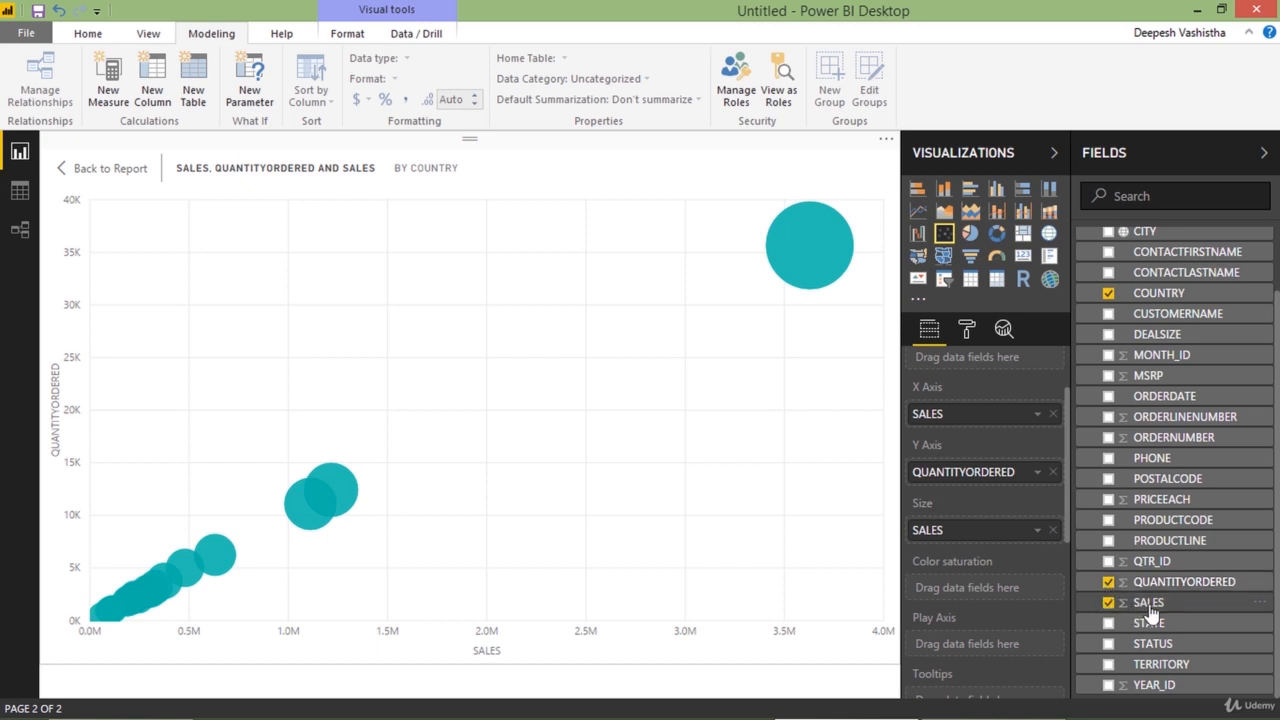
Set ORDERDATE as the scatter chart's play axis, run the animation and pause it at 11/6/2003
scroll(1151, 611, "up", 3)
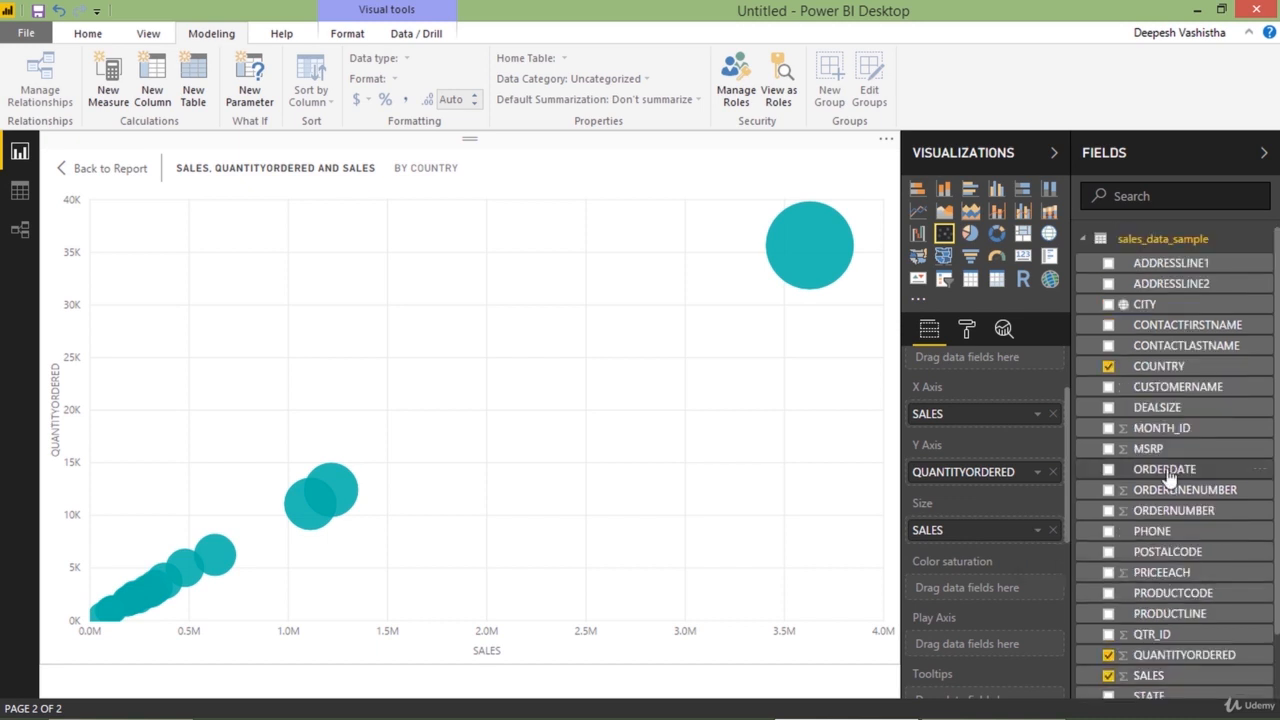
left_click_drag(1165, 470, 985, 648)
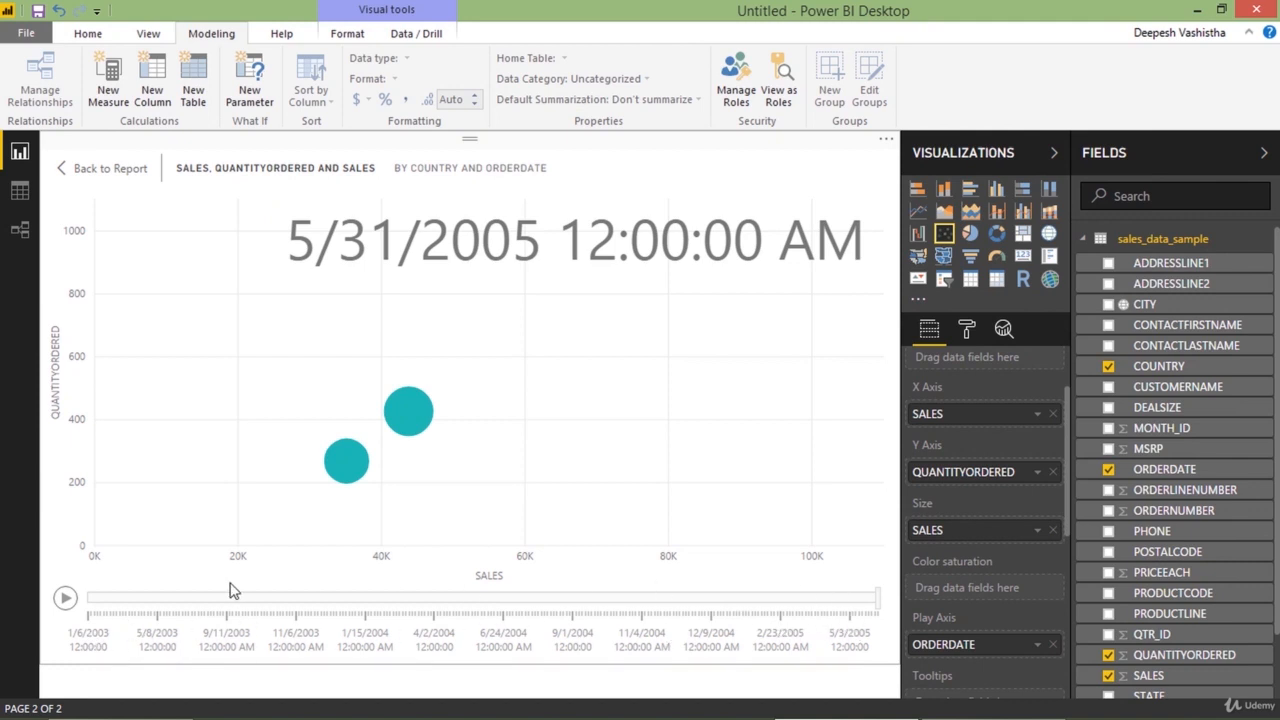
left_click(62, 600)
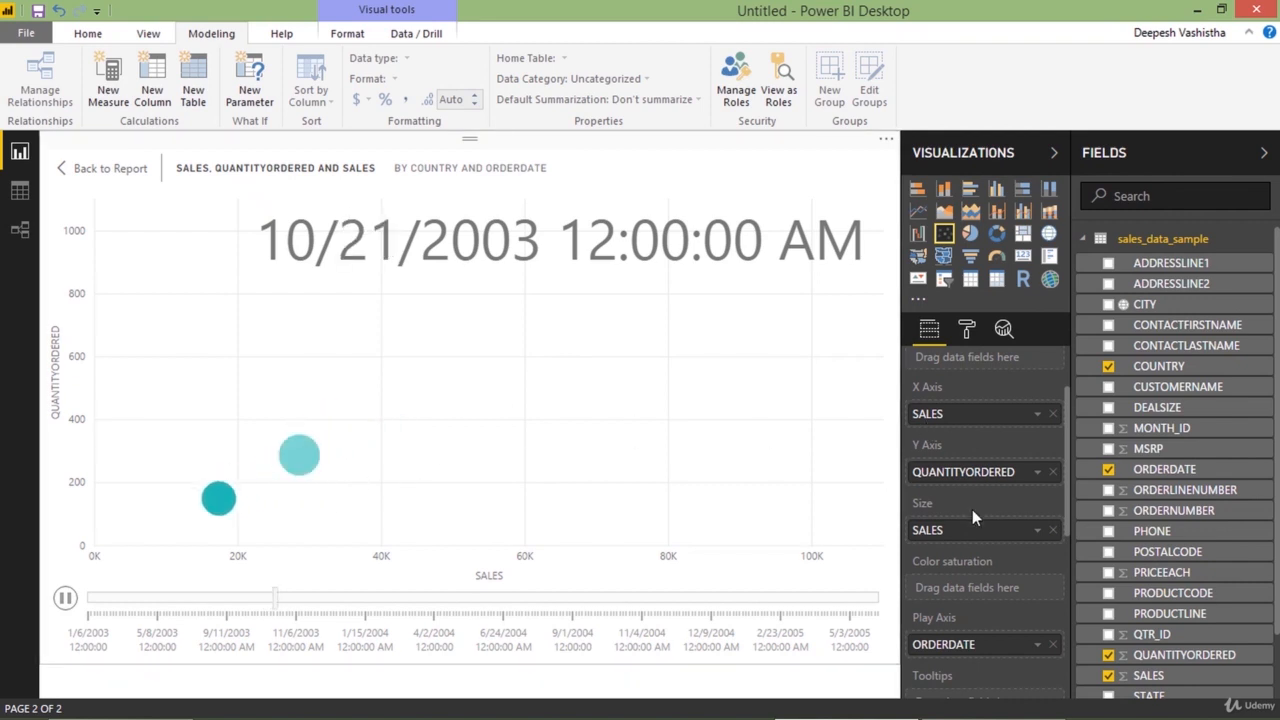
scroll(972, 509, "up", 2)
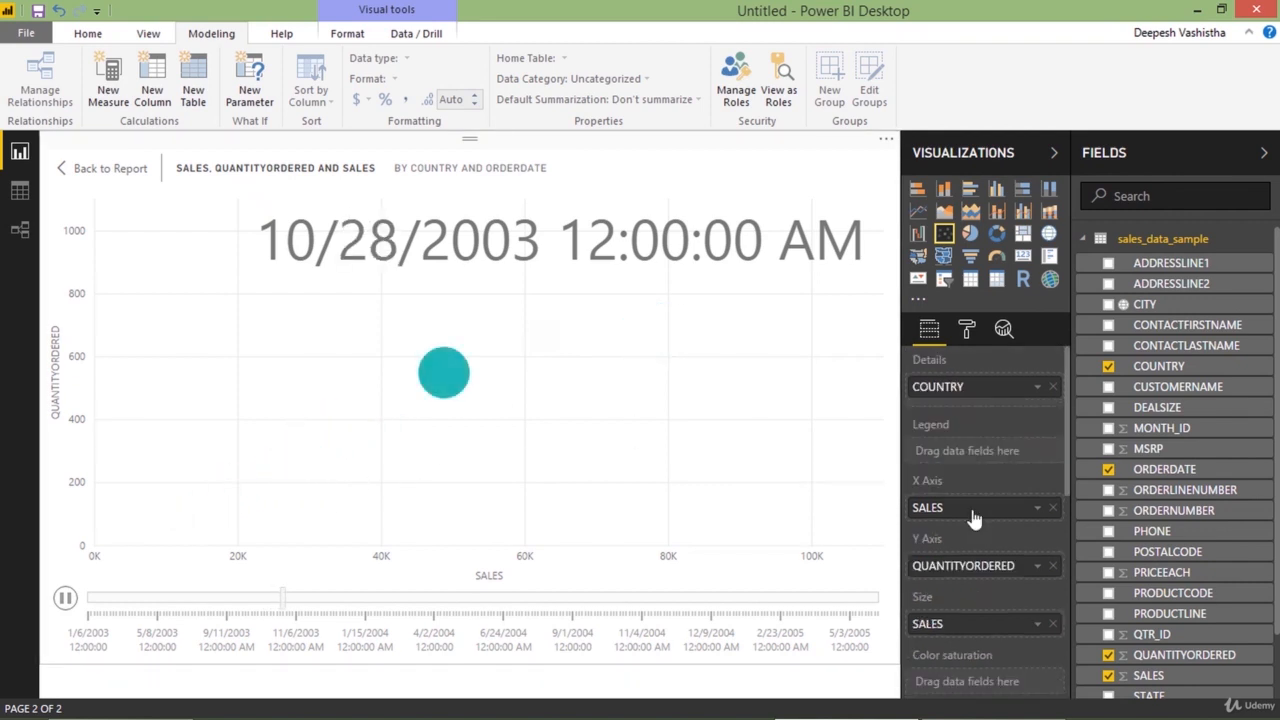
left_click(64, 597)
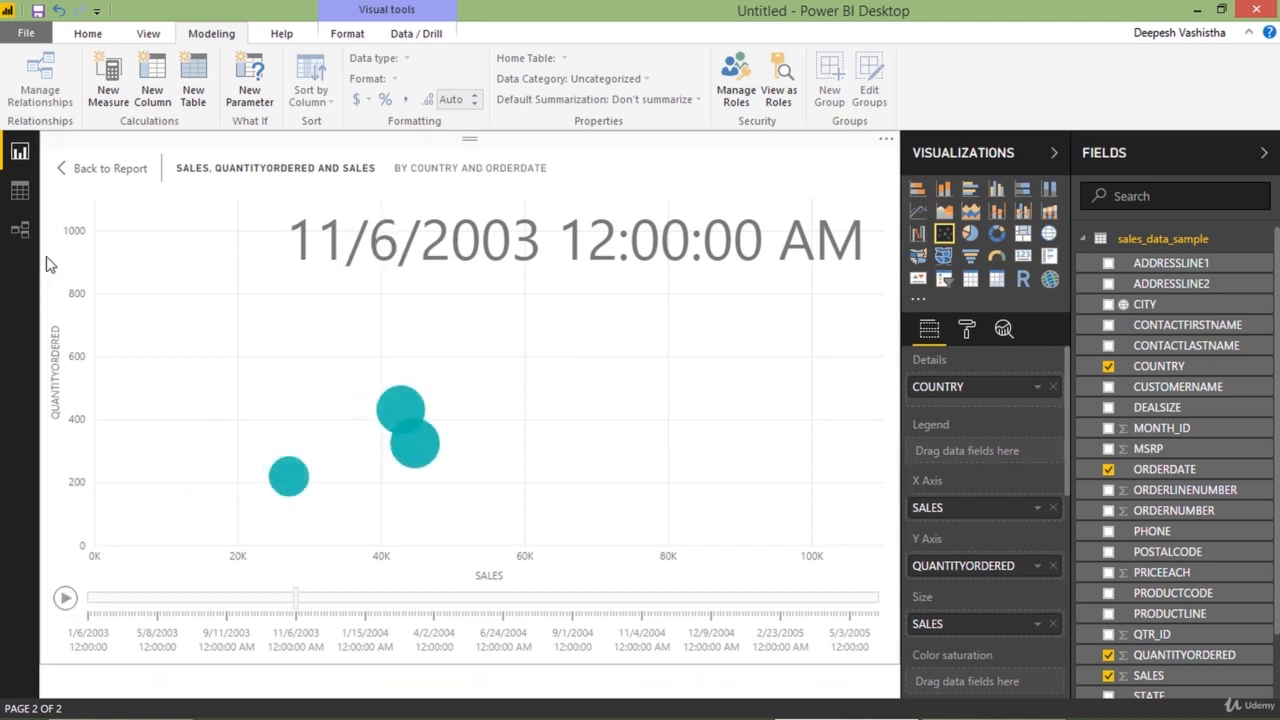
Return to the report and enlarge the scatter chart to fill the upper-left part of the page
left_click(80, 172)
mouse_move(181, 290)
left_mouse_down()
mouse_move(300, 316)
mouse_move(180, 279)
left_mouse_up()
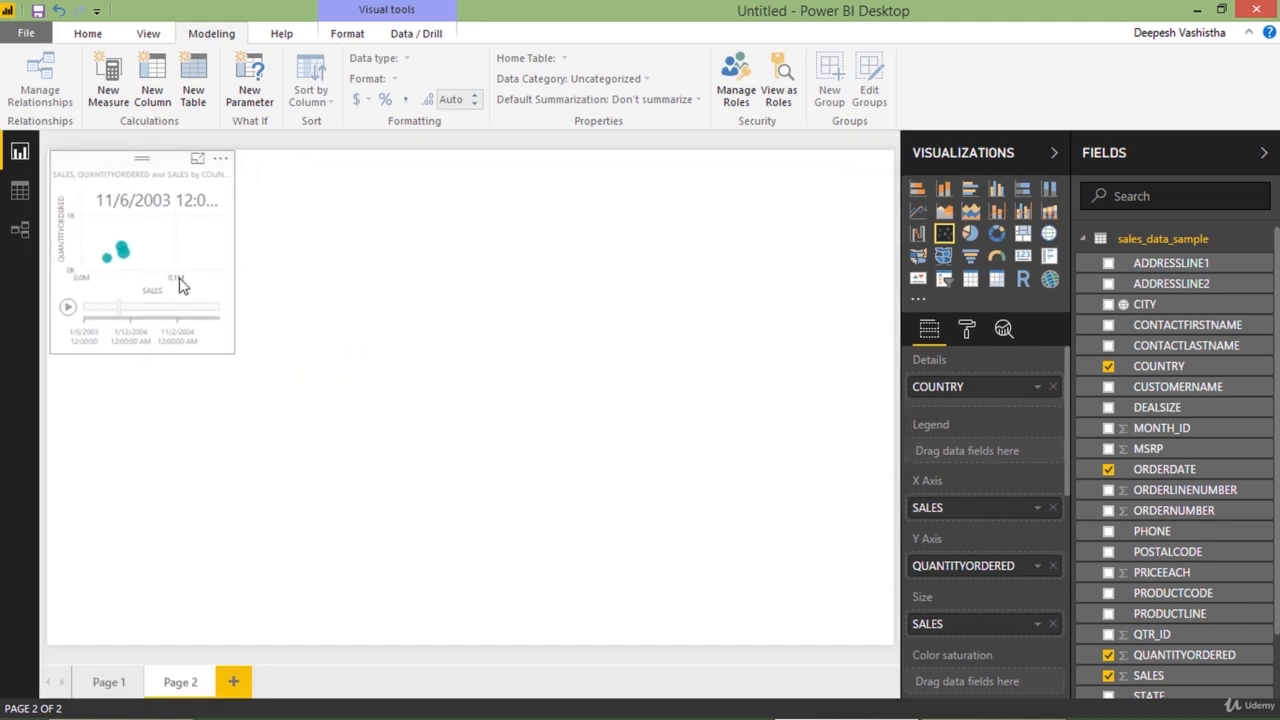
left_click_drag(235, 354, 526, 409)
left_click(532, 412)
left_click(439, 296)
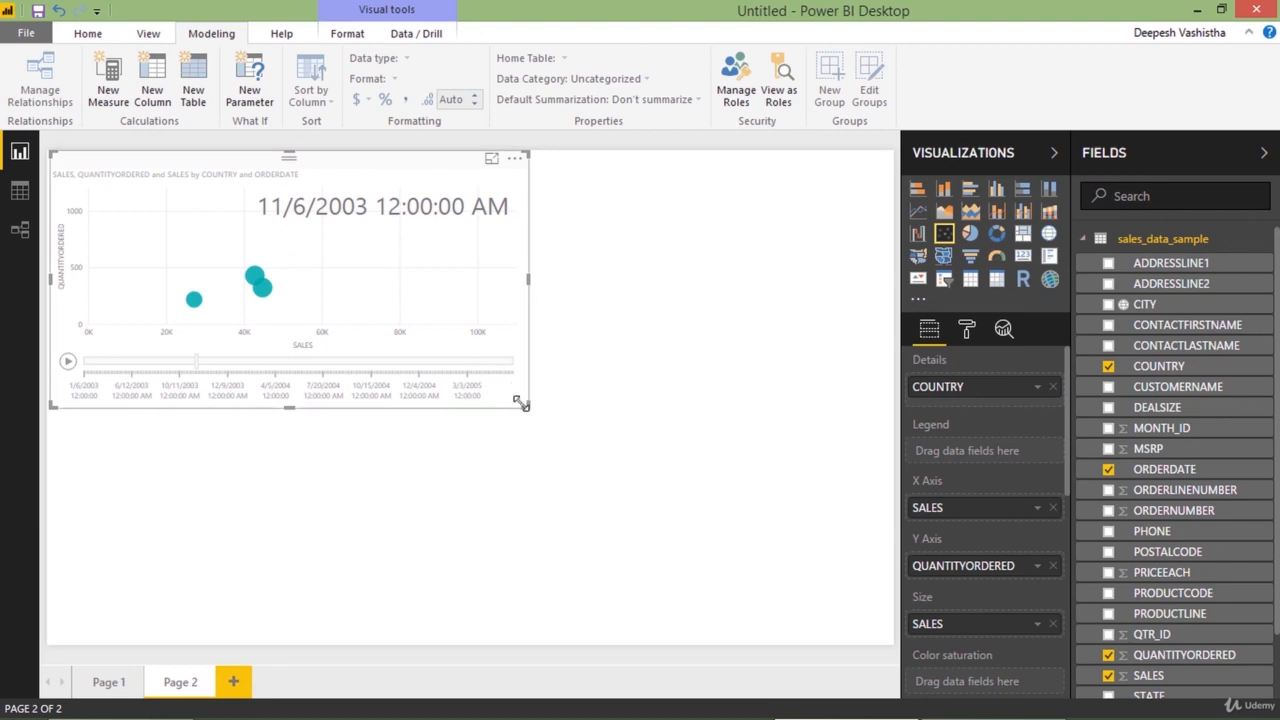
mouse_move(508, 405)
left_mouse_down()
mouse_move(486, 394)
mouse_move(494, 401)
left_mouse_up()
left_click(640, 344)
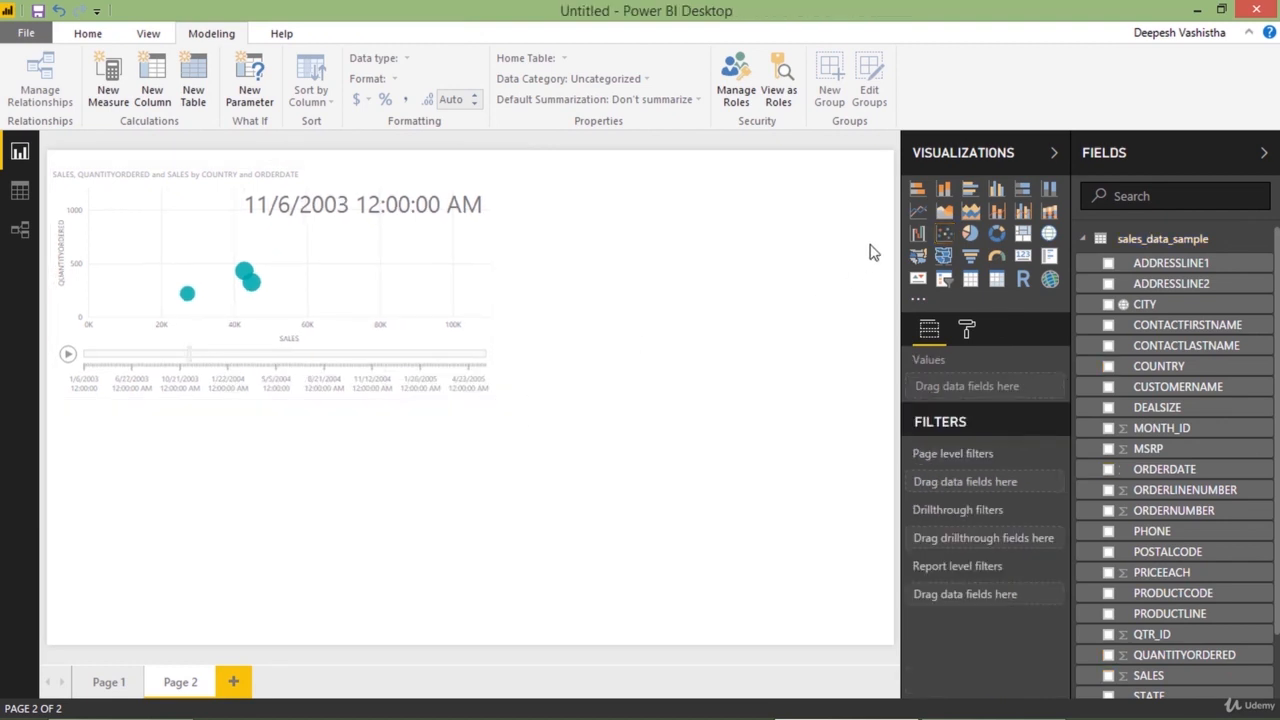
Add a widened line chart beside the scatter chart, with COUNTRY on the axis and QUANTITYORDERED as values
left_click(917, 212)
left_click_drag(227, 453, 685, 229)
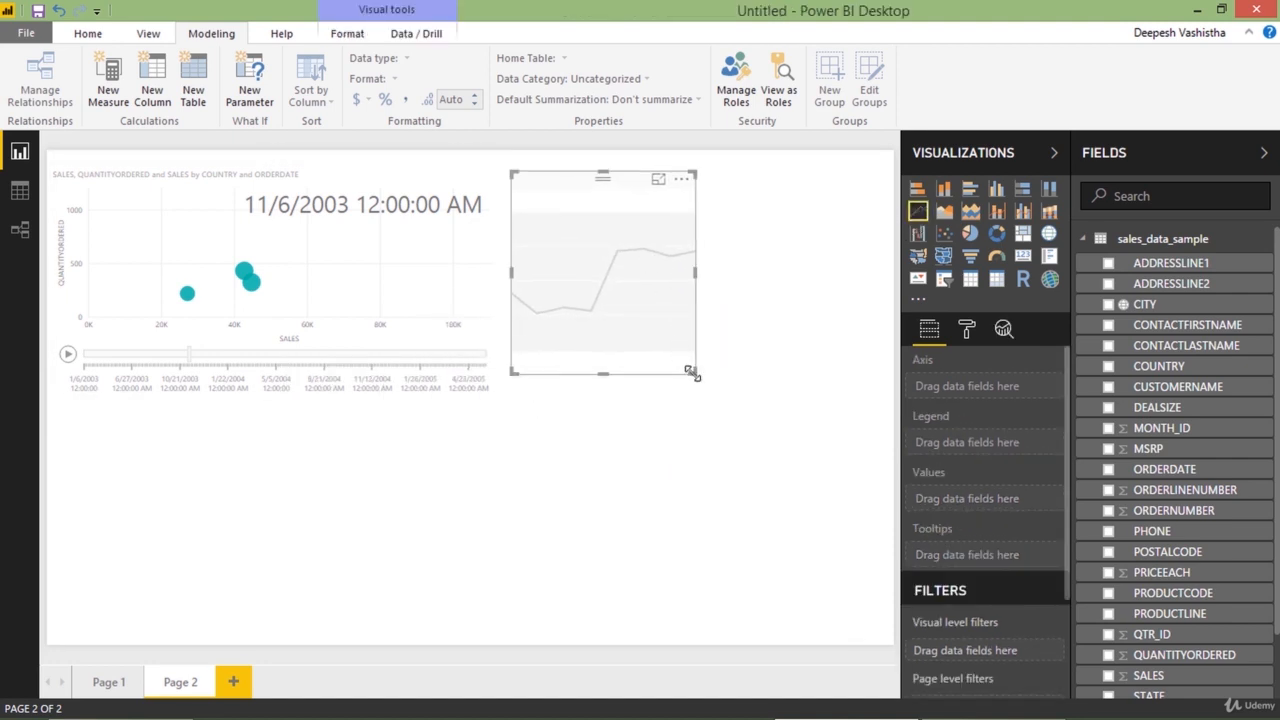
left_click_drag(691, 369, 829, 361)
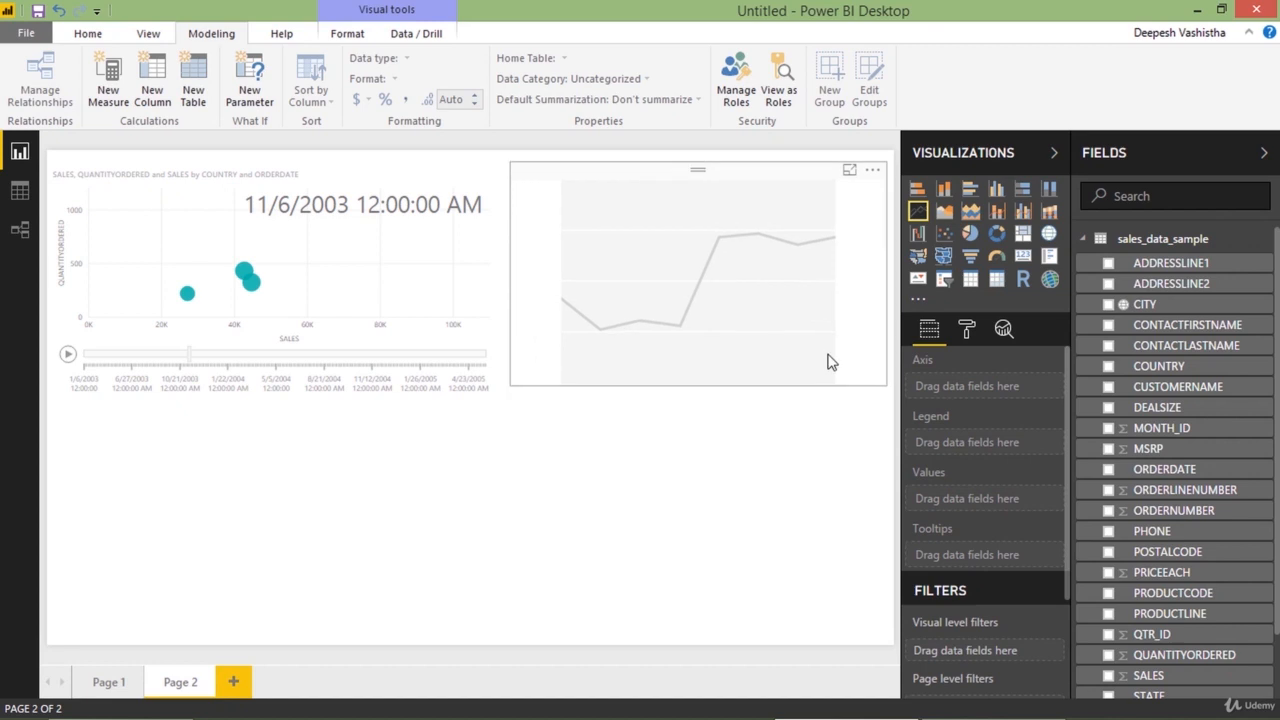
left_click(1108, 366)
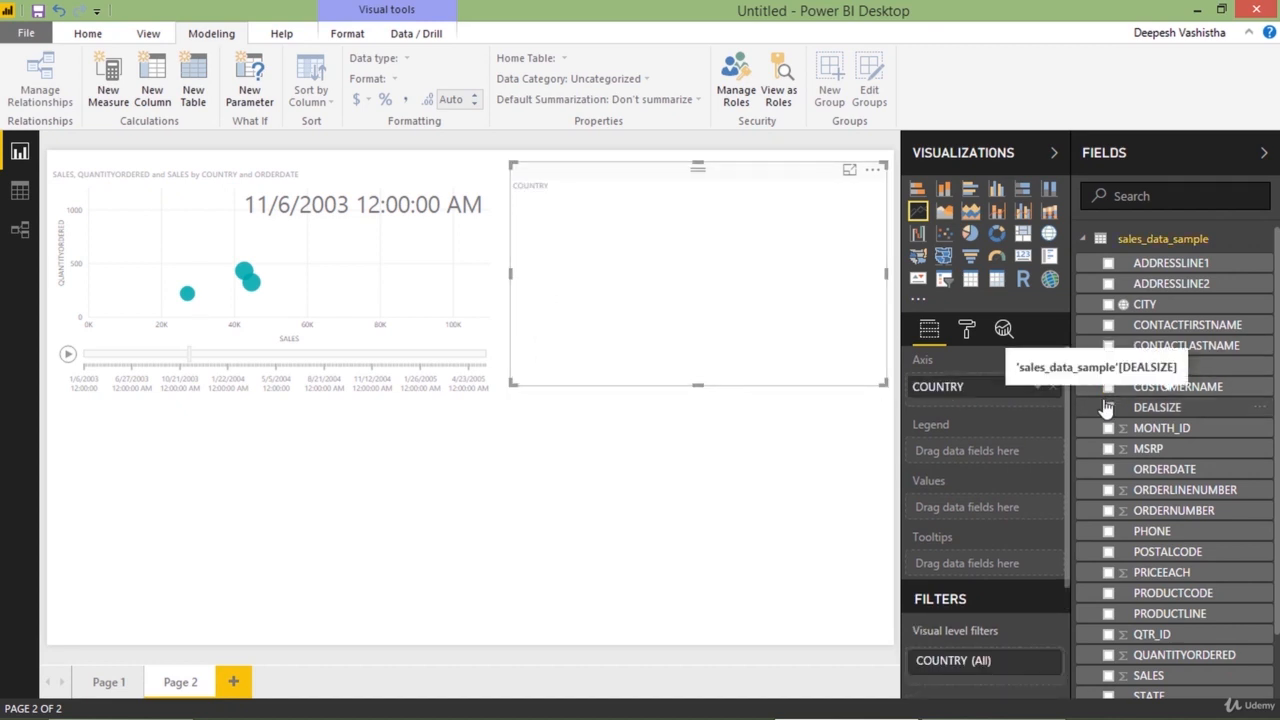
left_click(1109, 655)
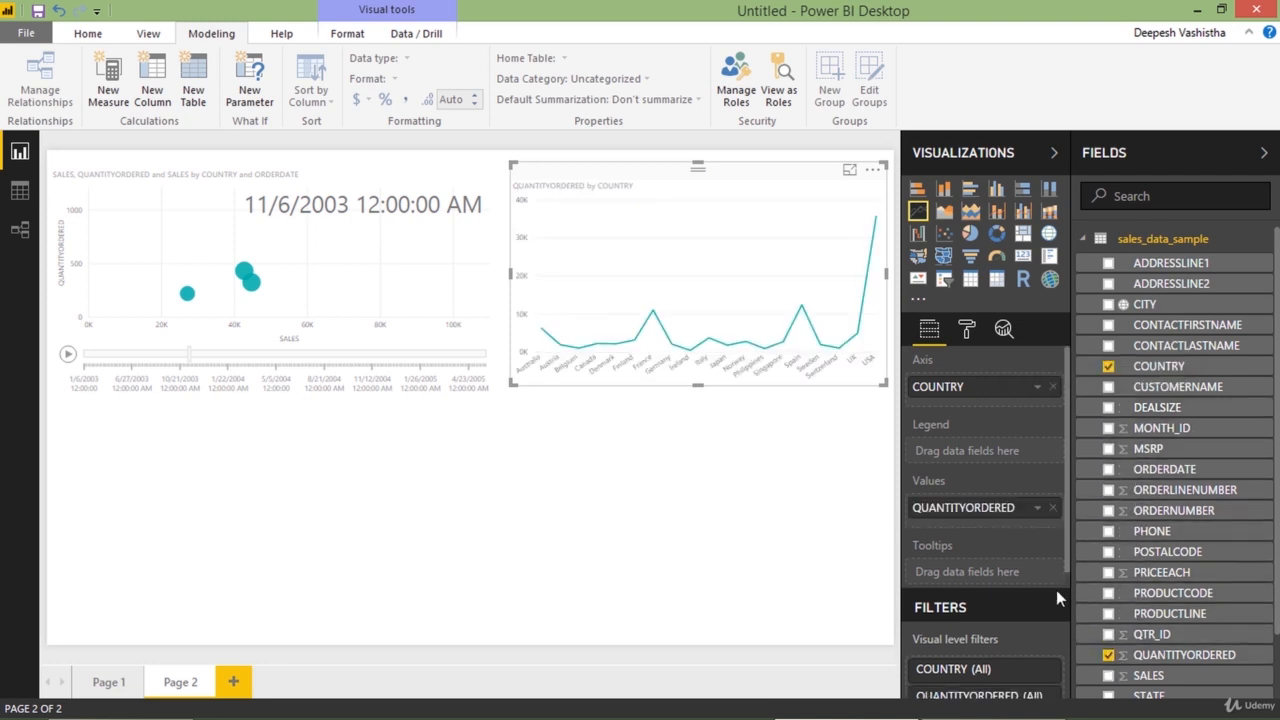
Open the line chart in focus mode, add PRICEEACH to its values and inspect the points by country
left_click(849, 172)
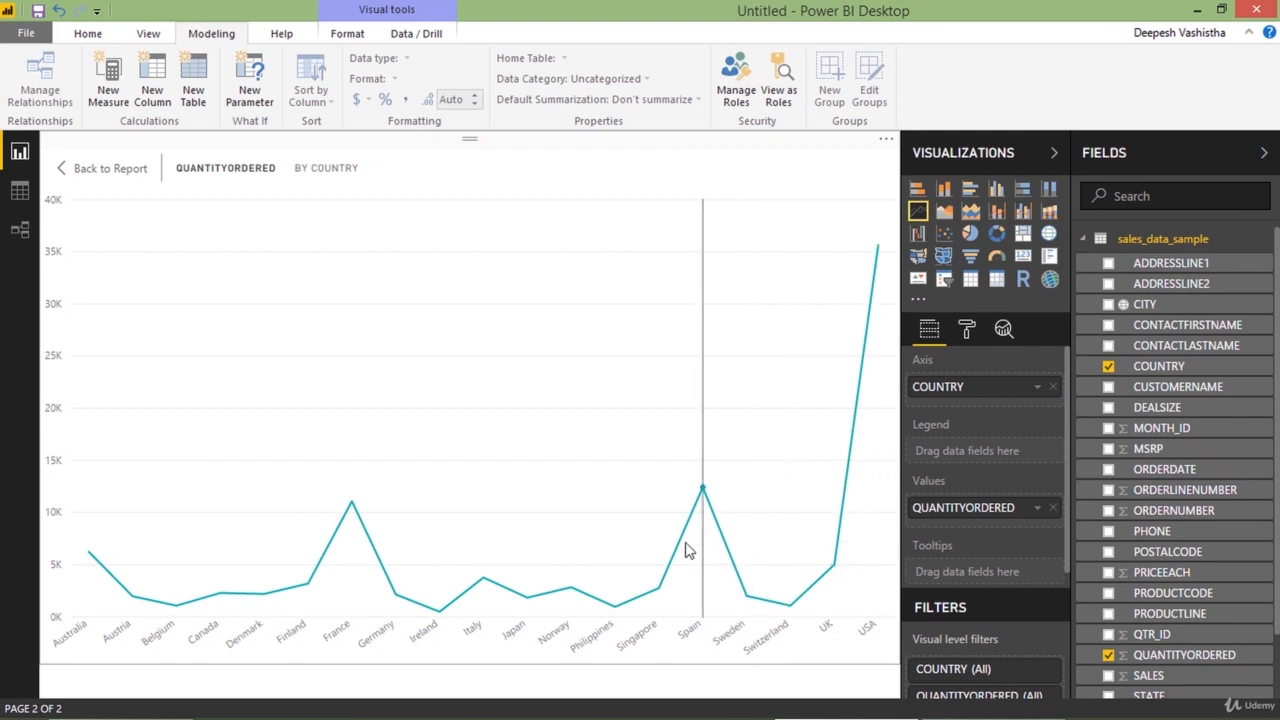
mouse_move(831, 520)
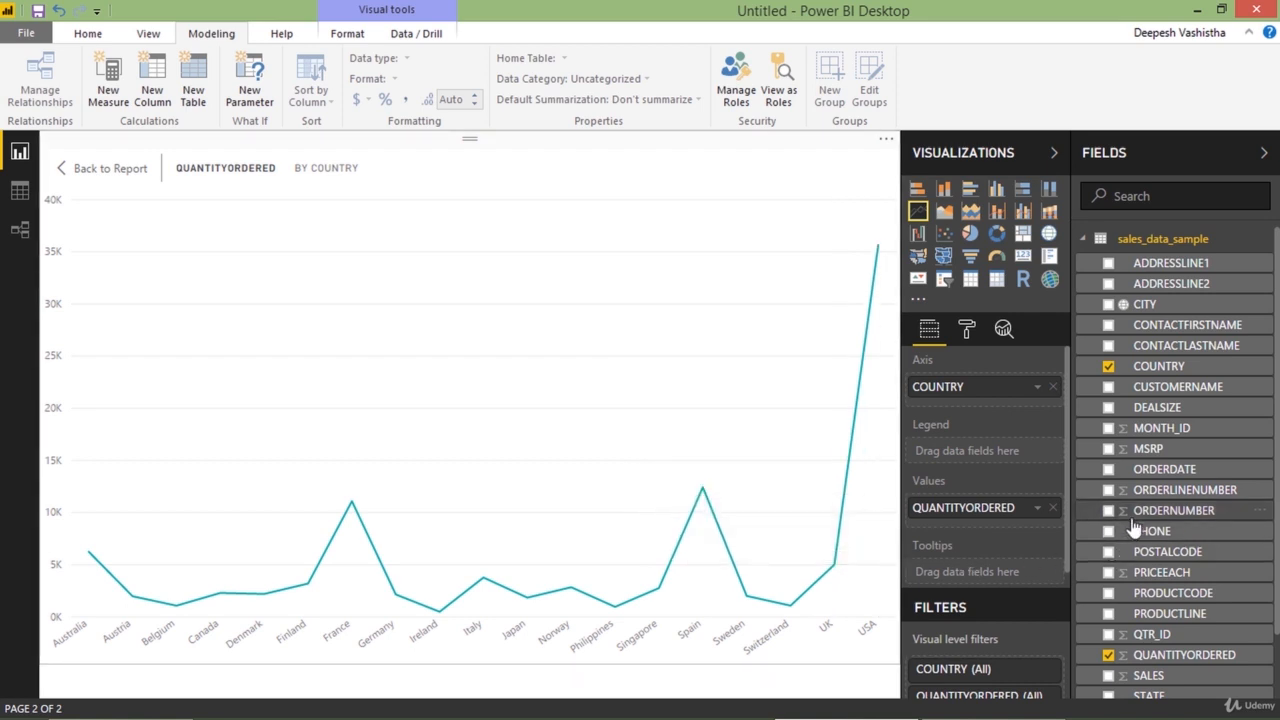
left_click_drag(1147, 575, 982, 512)
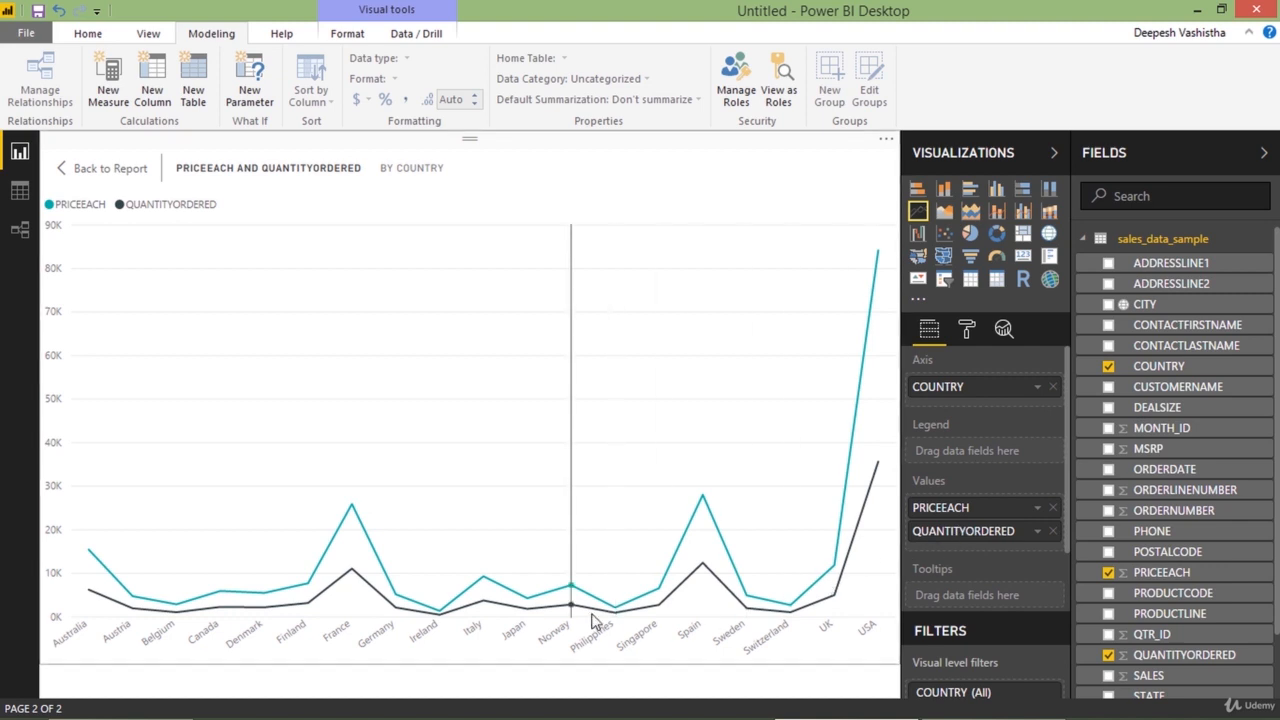
mouse_move(592, 622)
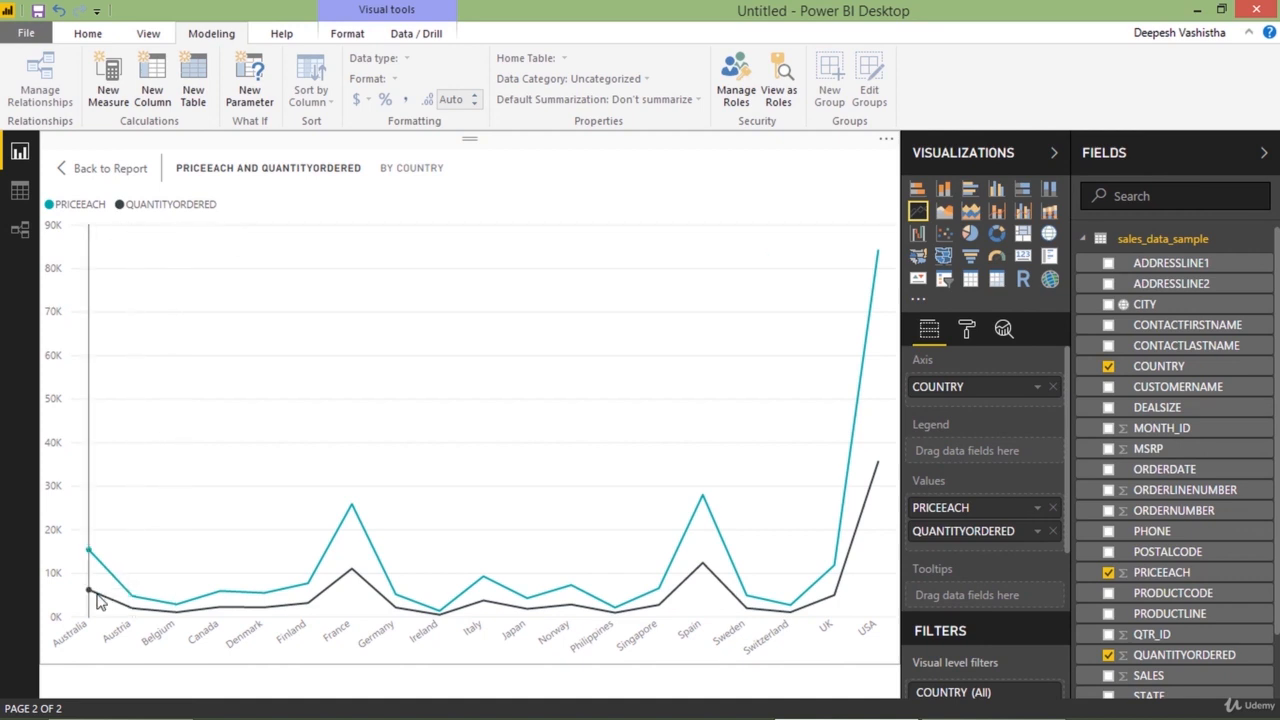
mouse_move(99, 592)
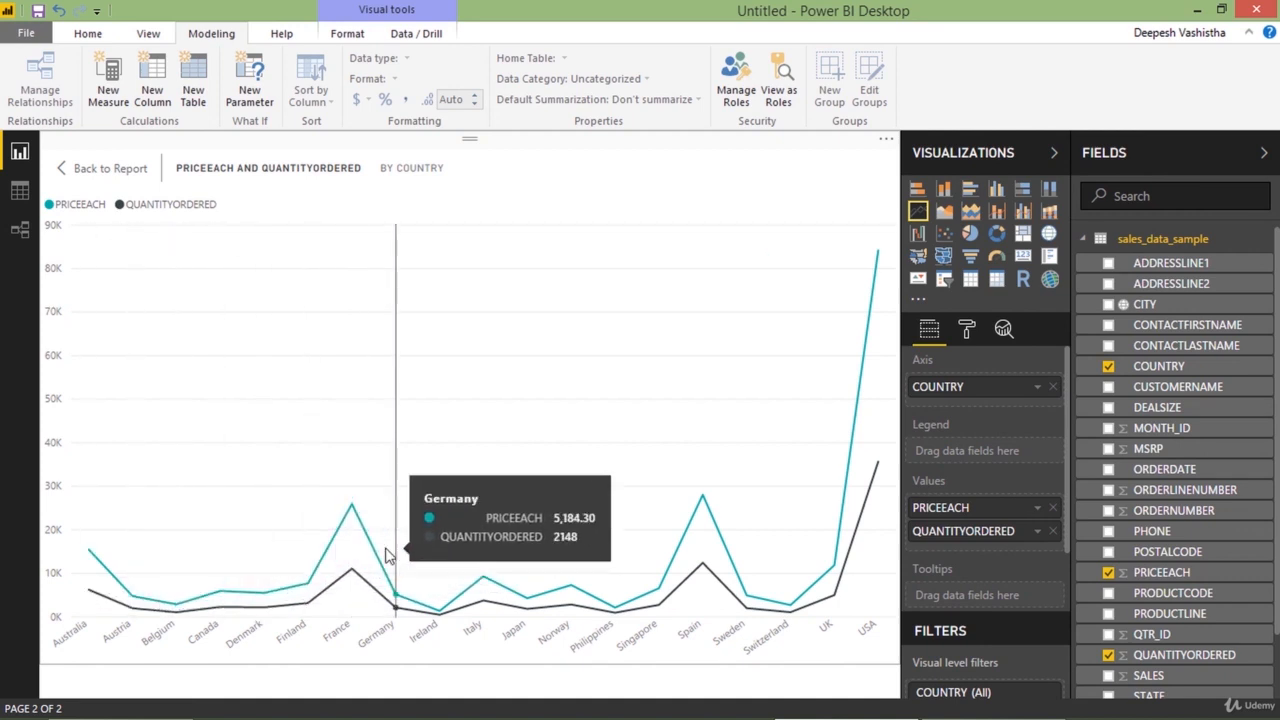
Convert the line chart to an area chart, return to the report and extend the chart slightly downward
left_click(946, 213)
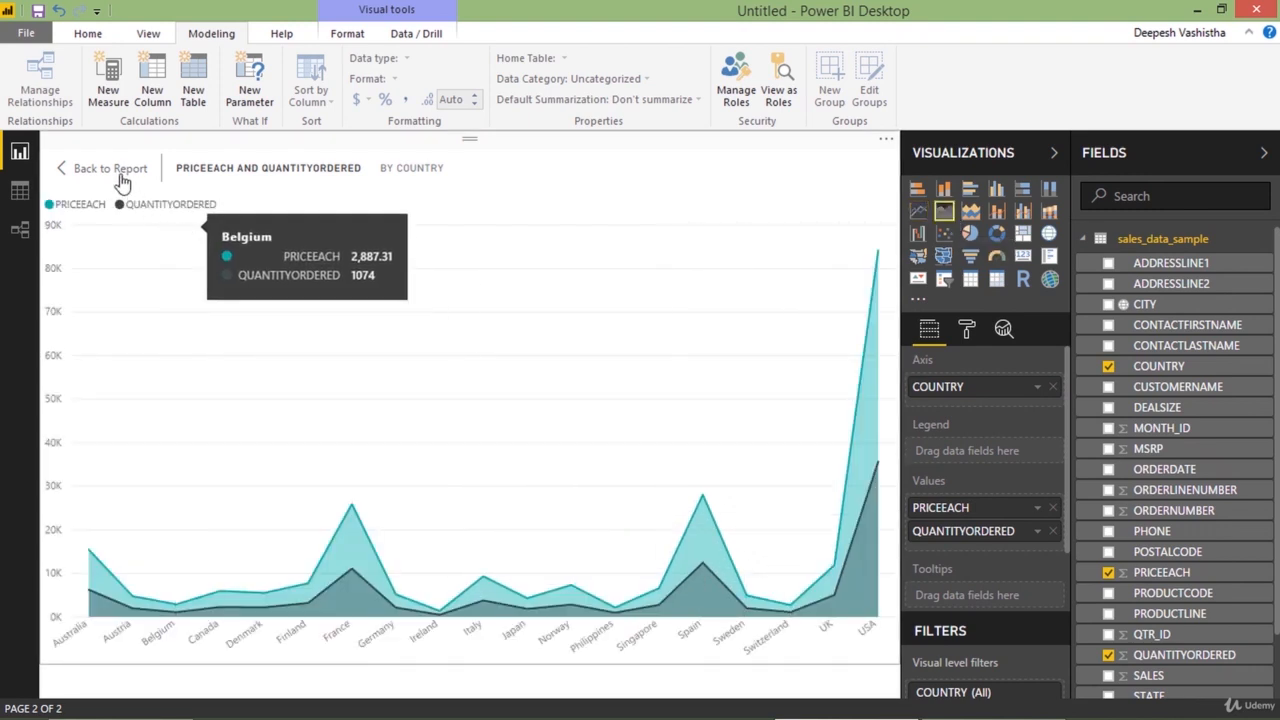
key("Escape")
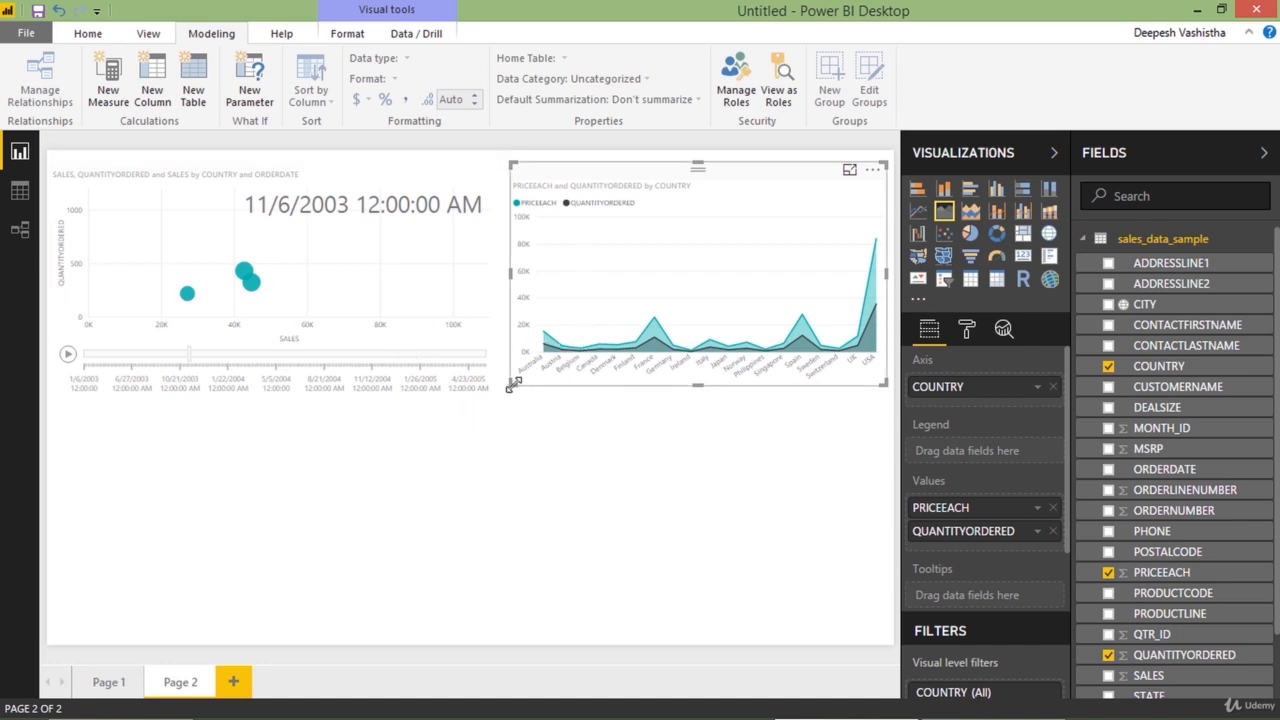
left_click_drag(513, 383, 512, 395)
Add a clustered bar chart of SALES by CUSTOMERNAME below the scatter chart and widen it to about the scatter chart's width
left_click(969, 188)
left_click_drag(240, 601, 445, 646)
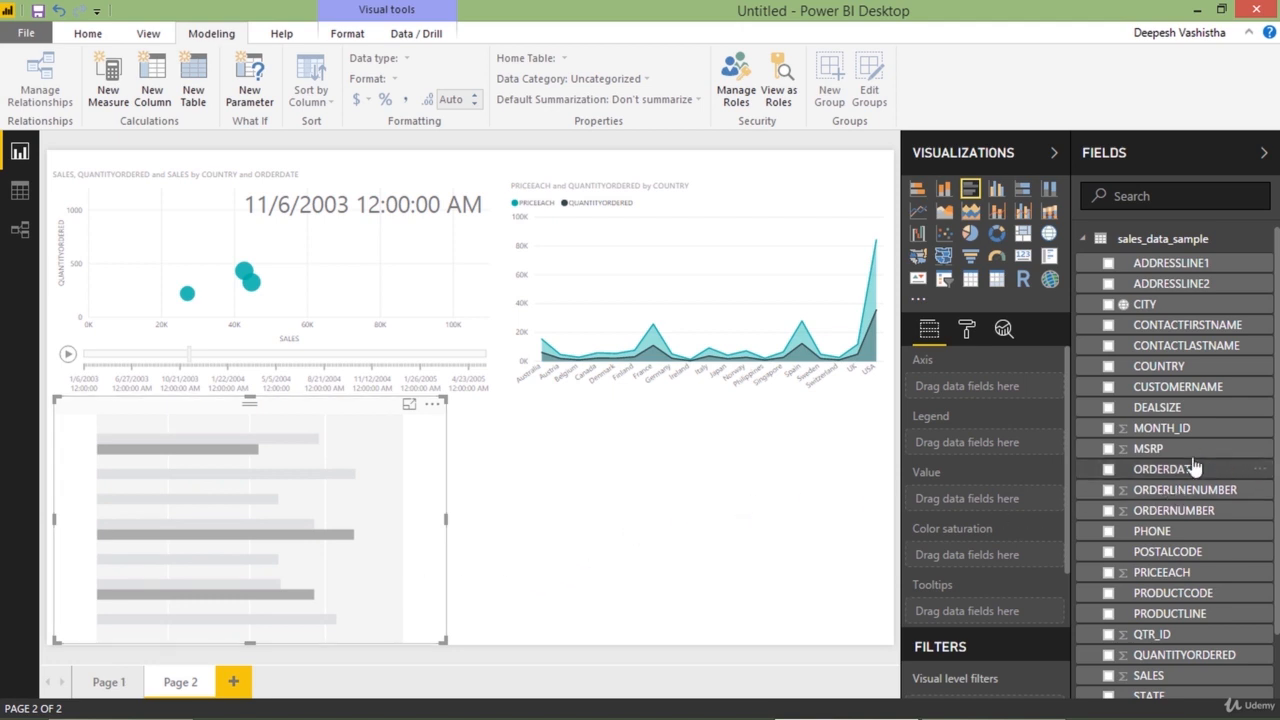
left_click(1143, 391)
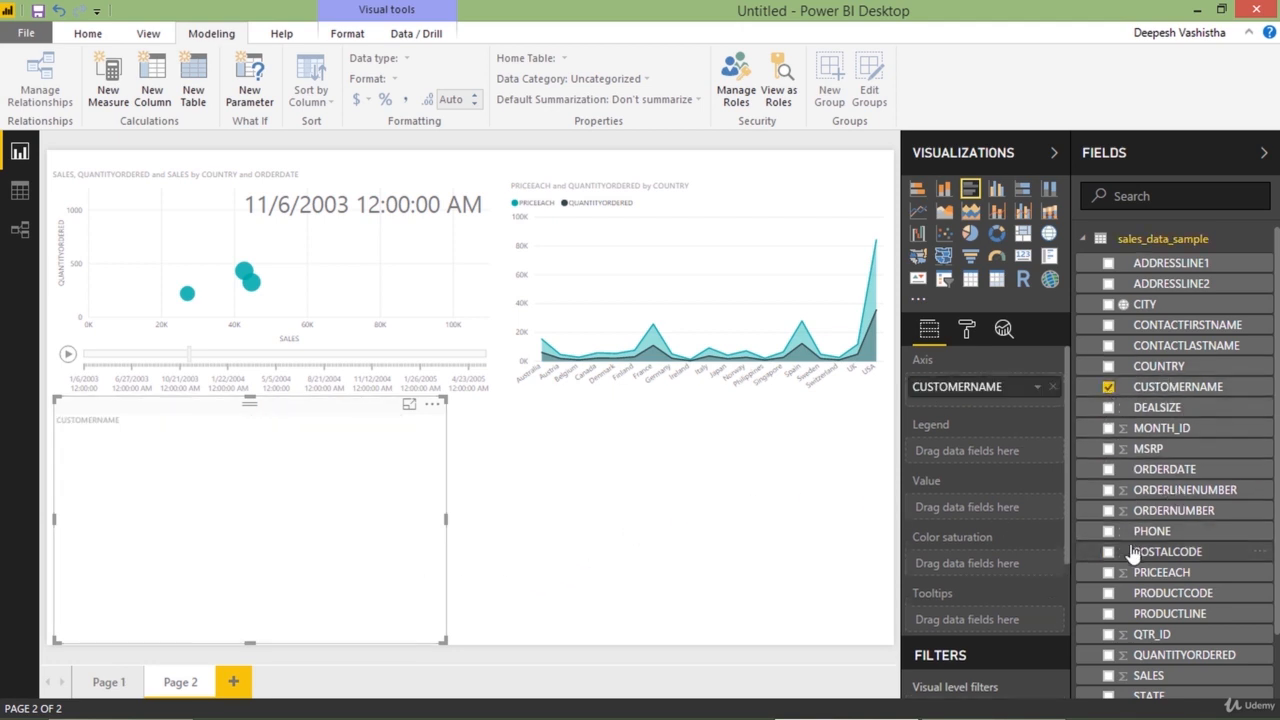
scroll(1130, 560, "down", 1)
left_click(1107, 604)
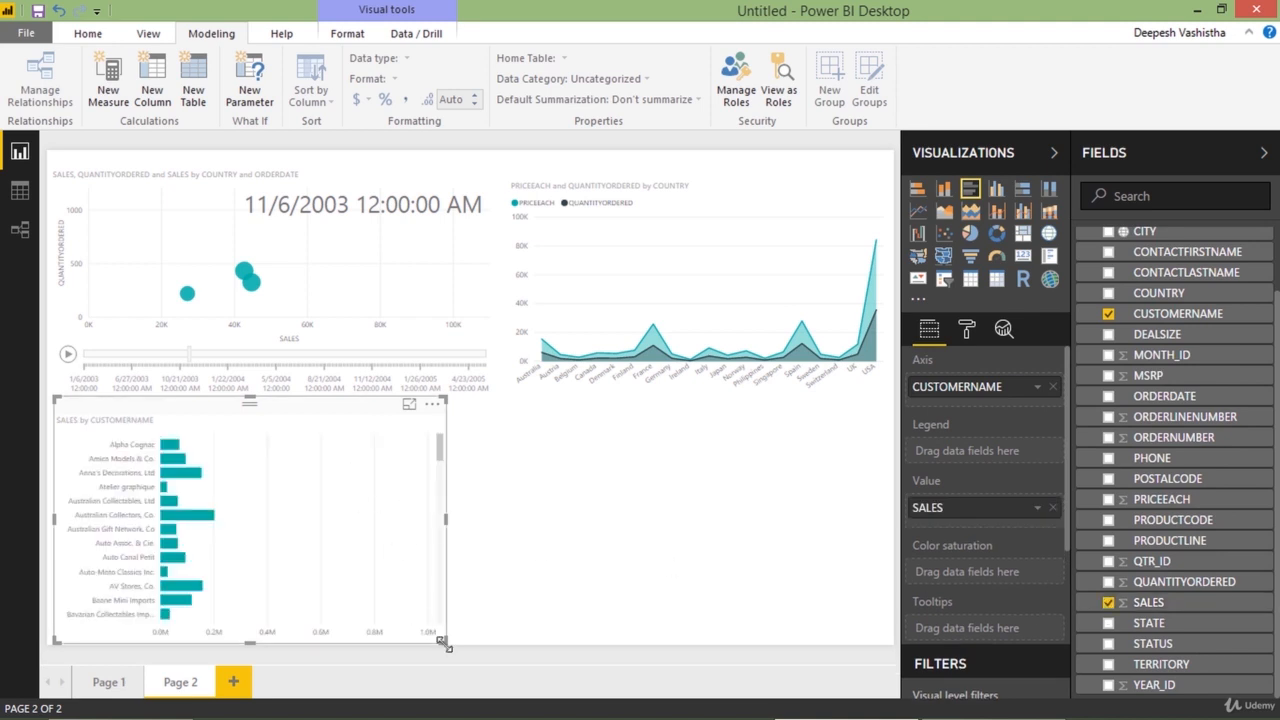
left_click_drag(444, 645, 480, 640)
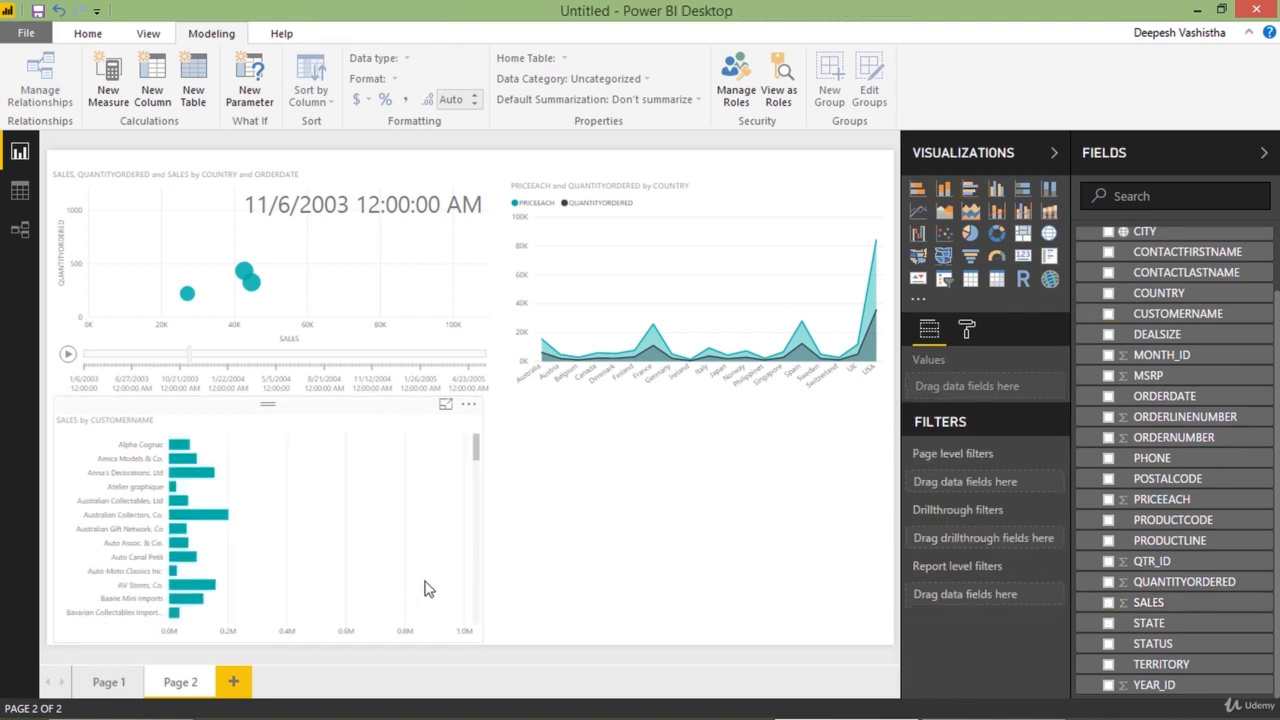
View the SALES by CUSTOMERNAME bar chart in focus mode, look through the customers and return to the report
left_click(445, 404)
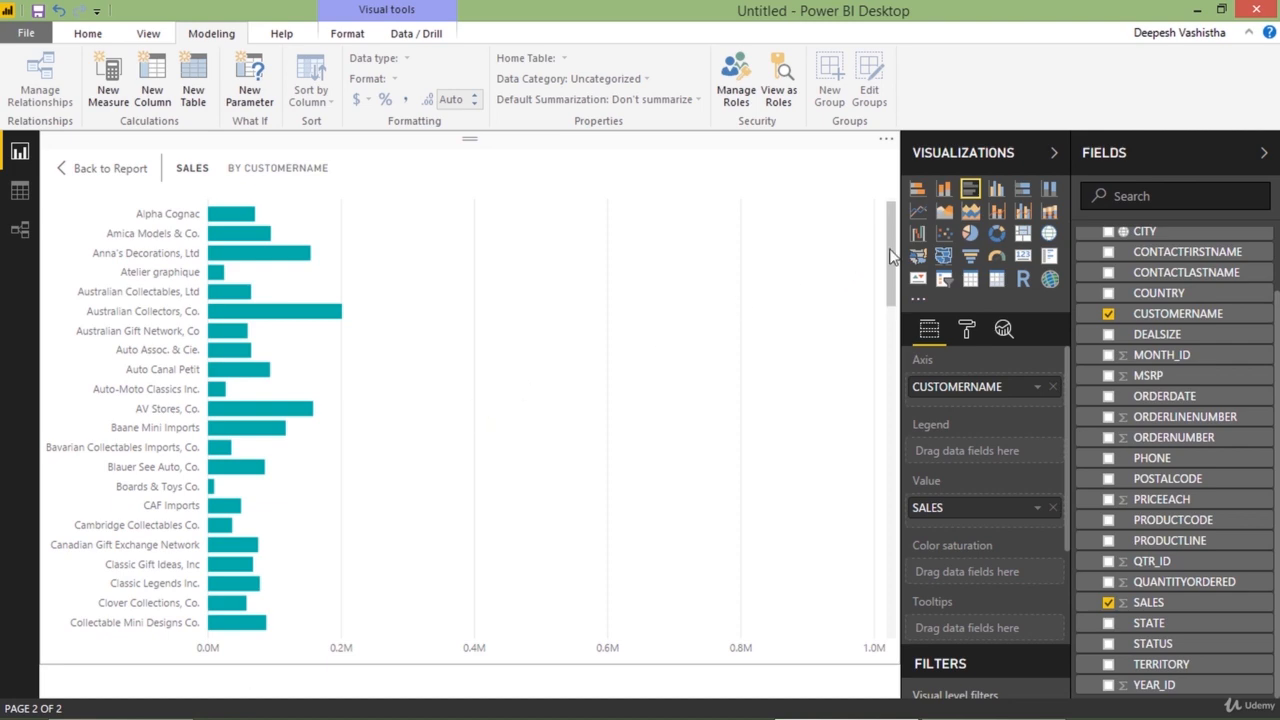
mouse_move(890, 256)
left_mouse_down()
mouse_move(891, 543)
mouse_move(909, 249)
left_mouse_up()
left_click(110, 172)
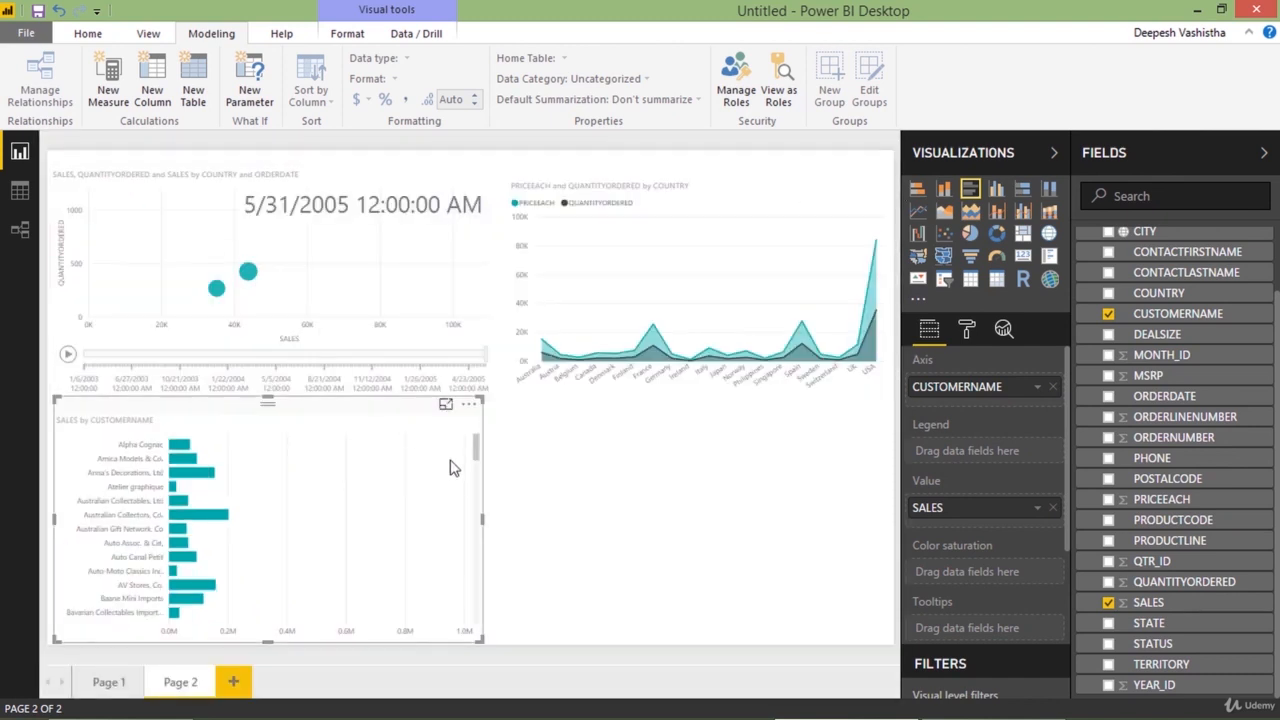
Add a waterfall chart of SALES by COUNTRY below the area chart and enlarge it to fill the remaining page space
left_click(917, 233)
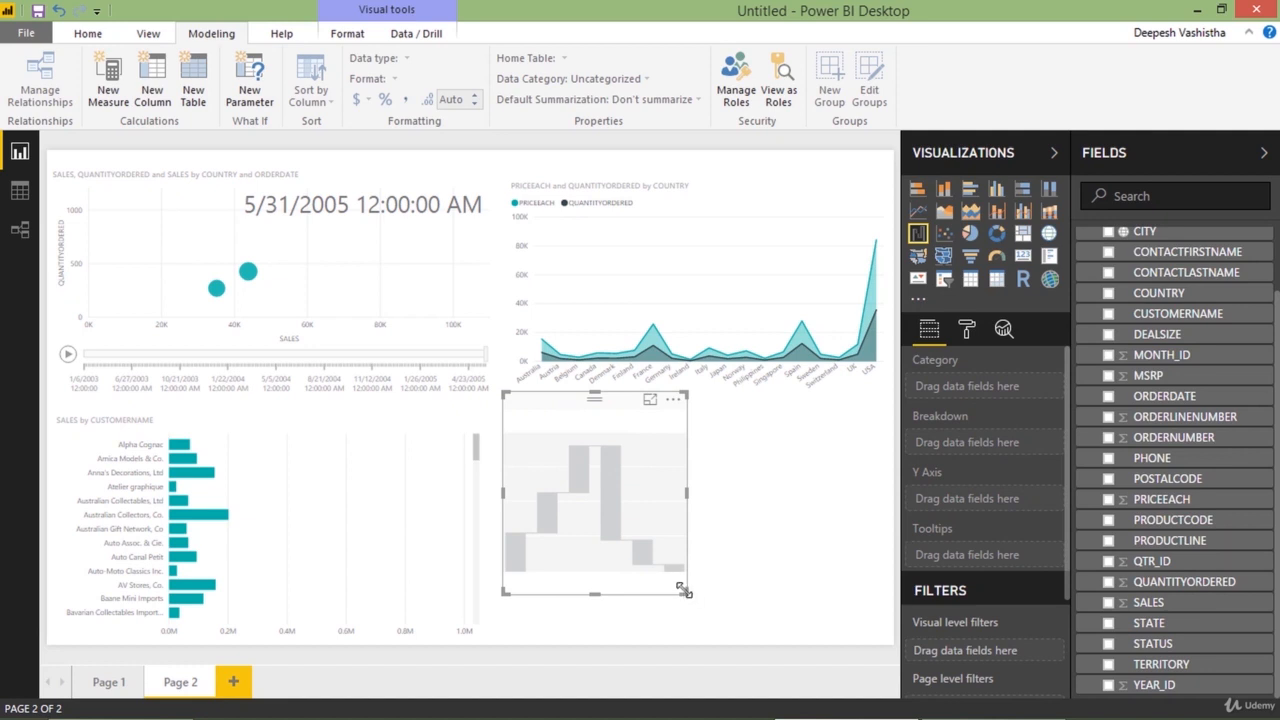
left_click_drag(683, 590, 893, 640)
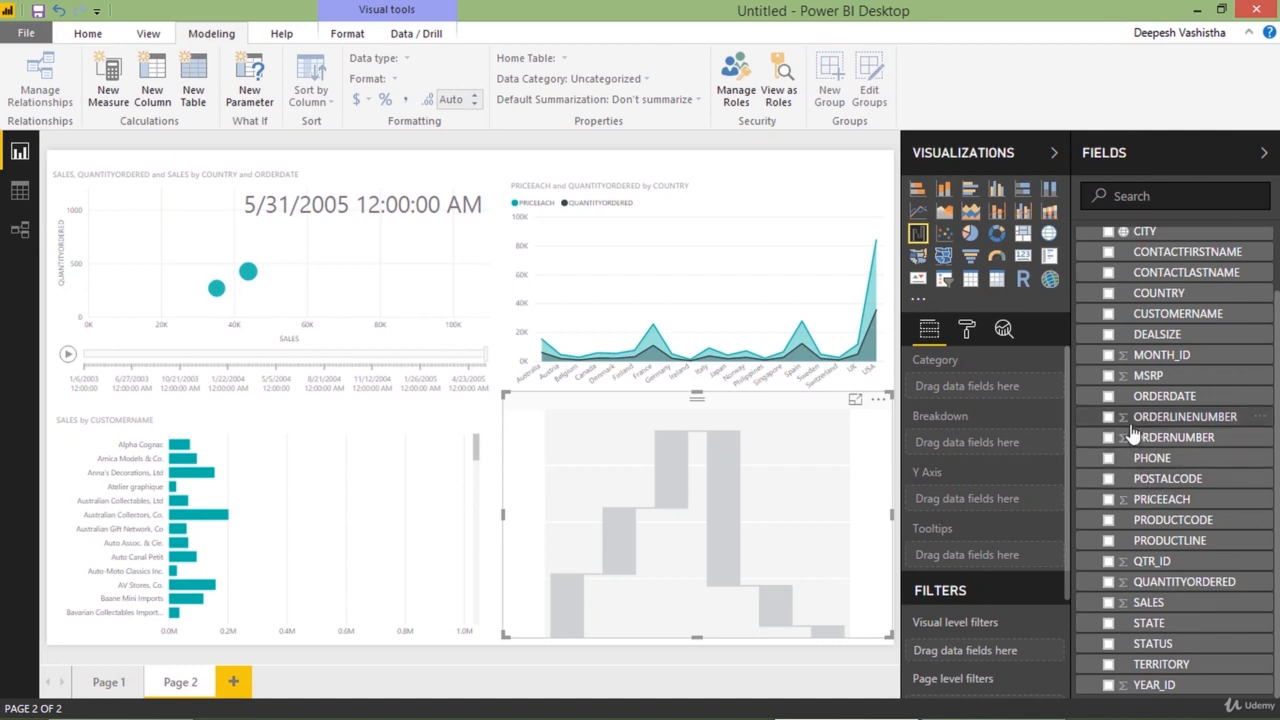
scroll(1120, 415, "up", 1)
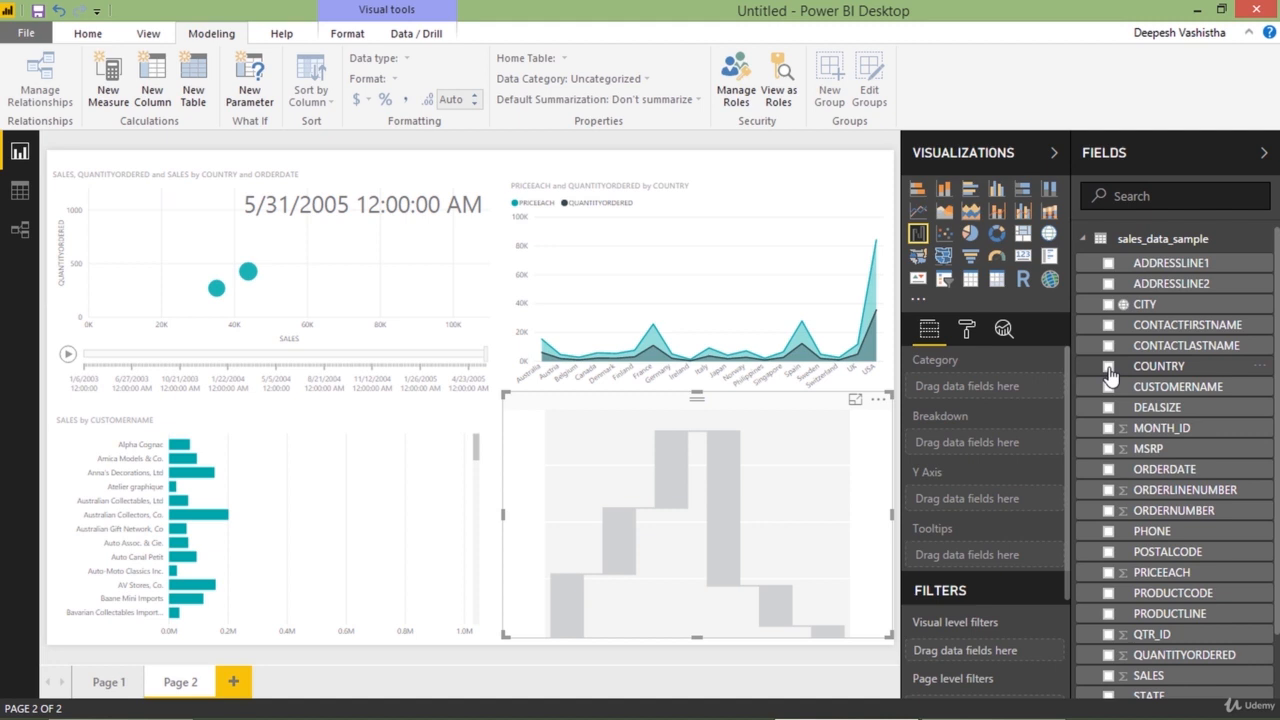
left_click(1108, 367)
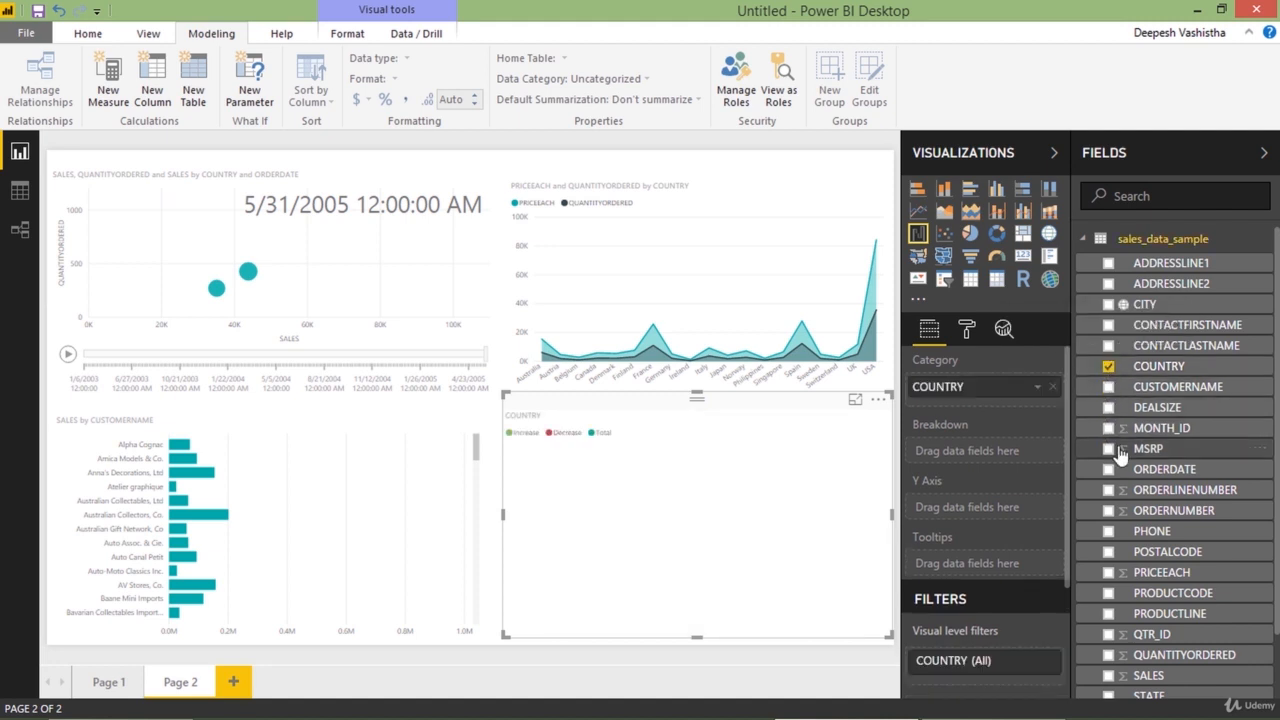
scroll(1150, 555, "down", 1)
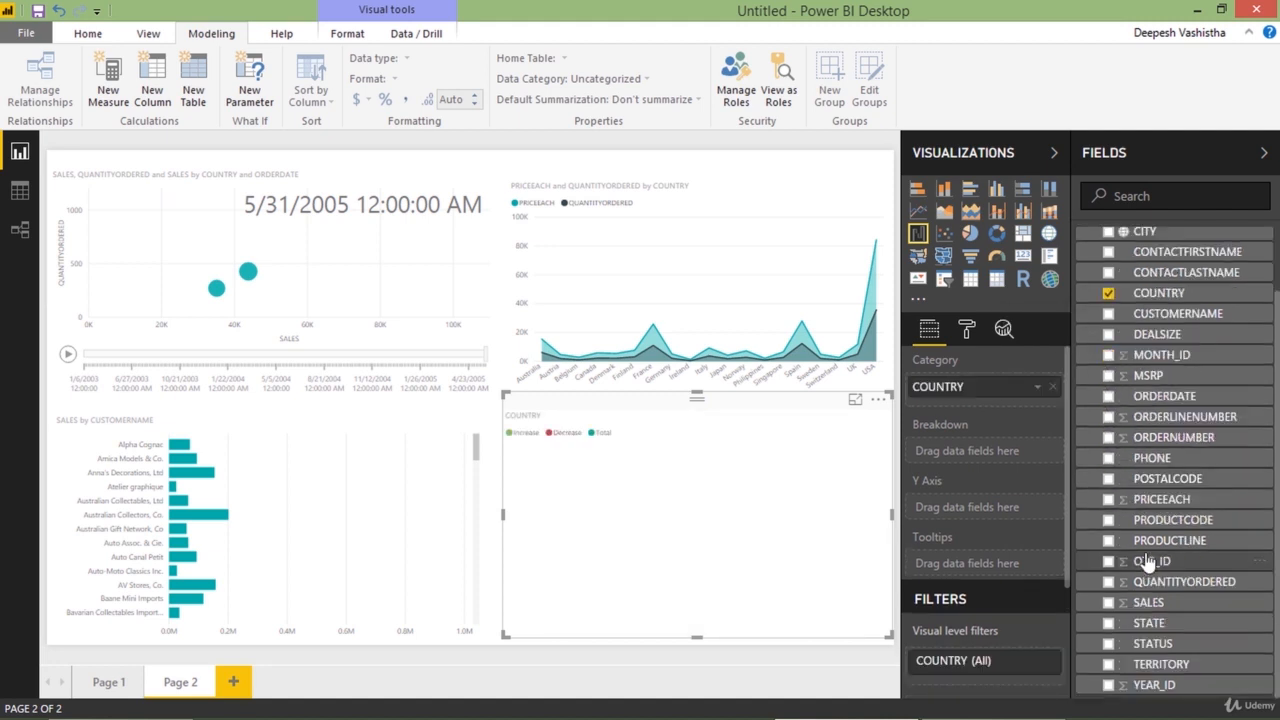
left_click(1108, 603)
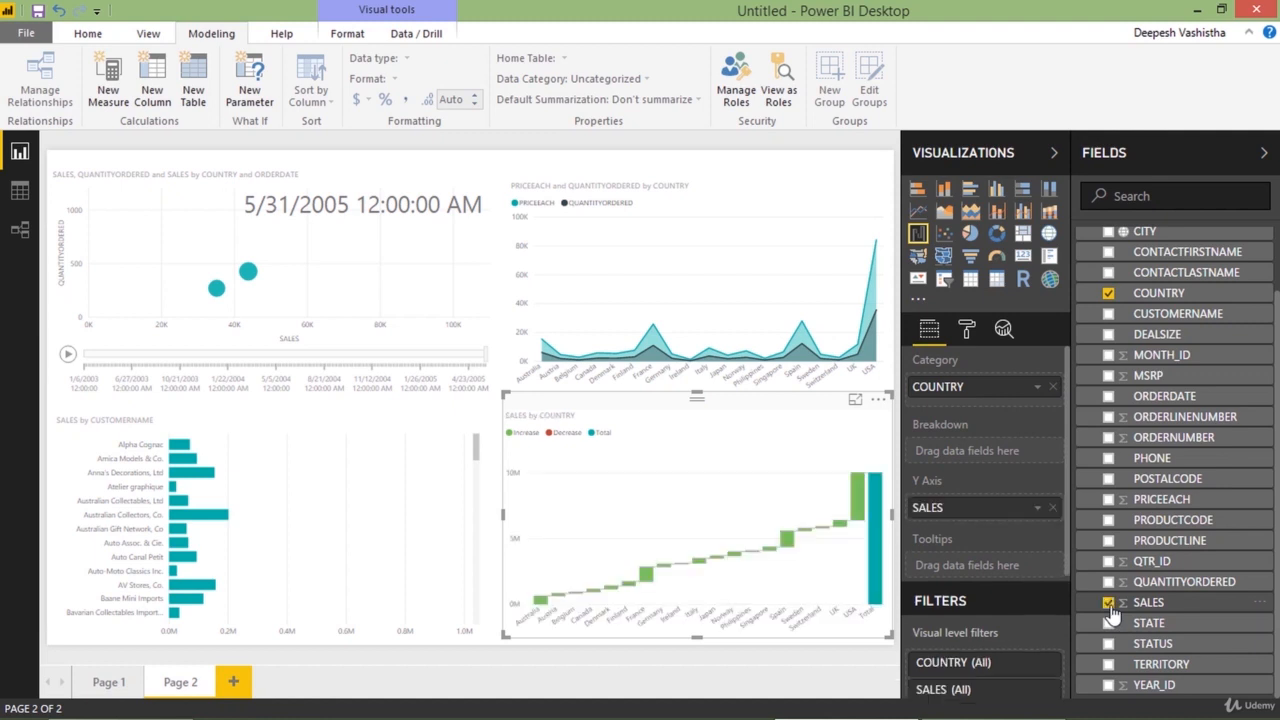
Open the waterfall chart in focus mode, inspect the USA and UK bars and return to the report
left_click(856, 402)
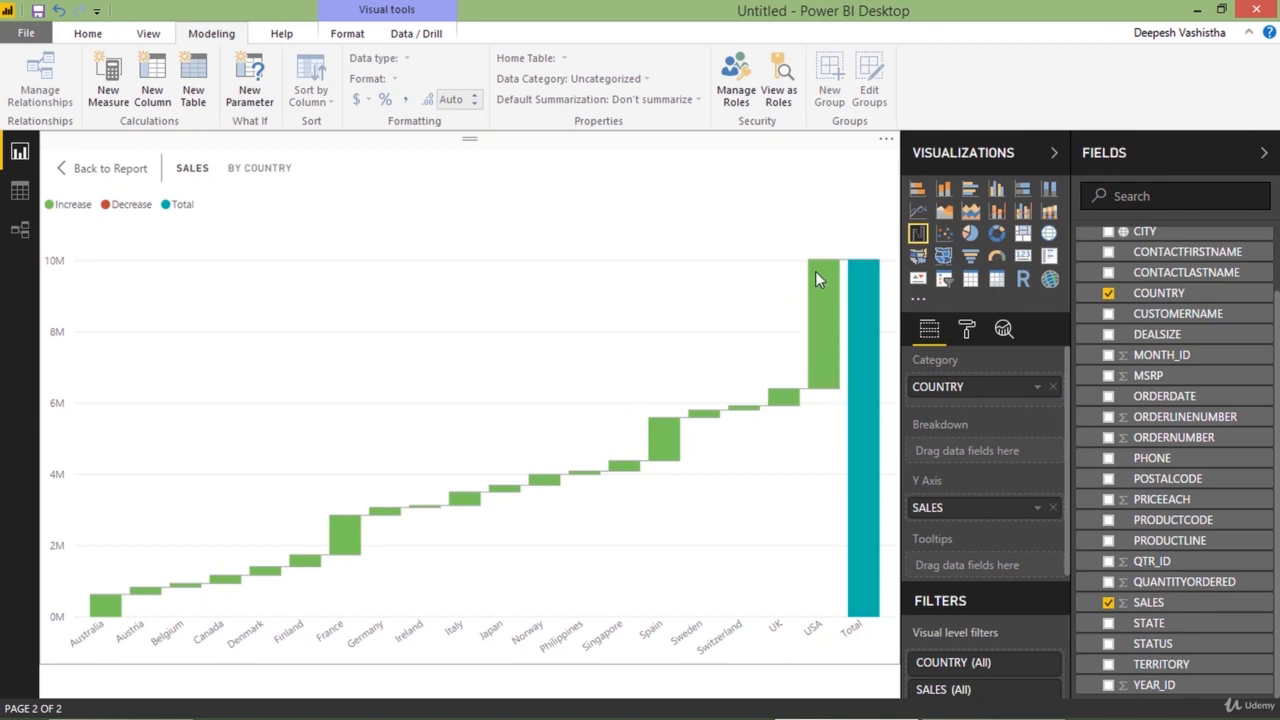
mouse_move(823, 370)
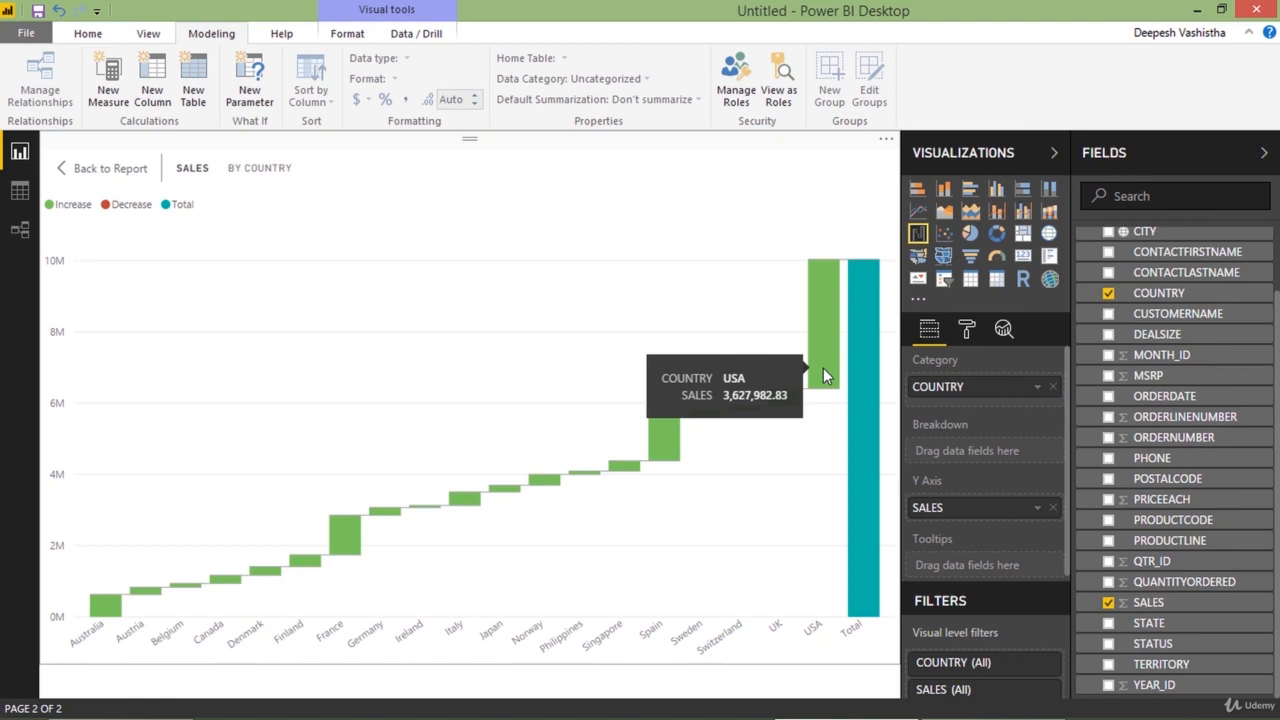
mouse_move(781, 404)
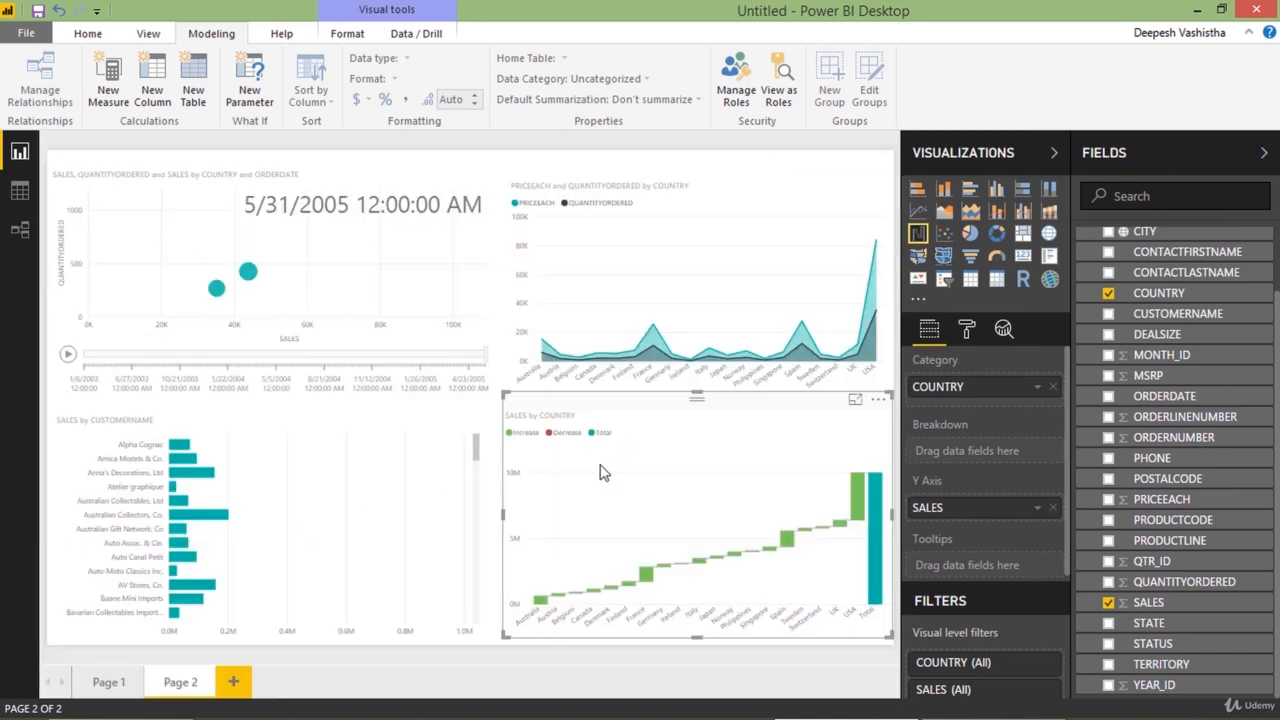
Review the scatter, area and bar charts on Page 2 and switch to Page 1 of the report
left_click(497, 350)
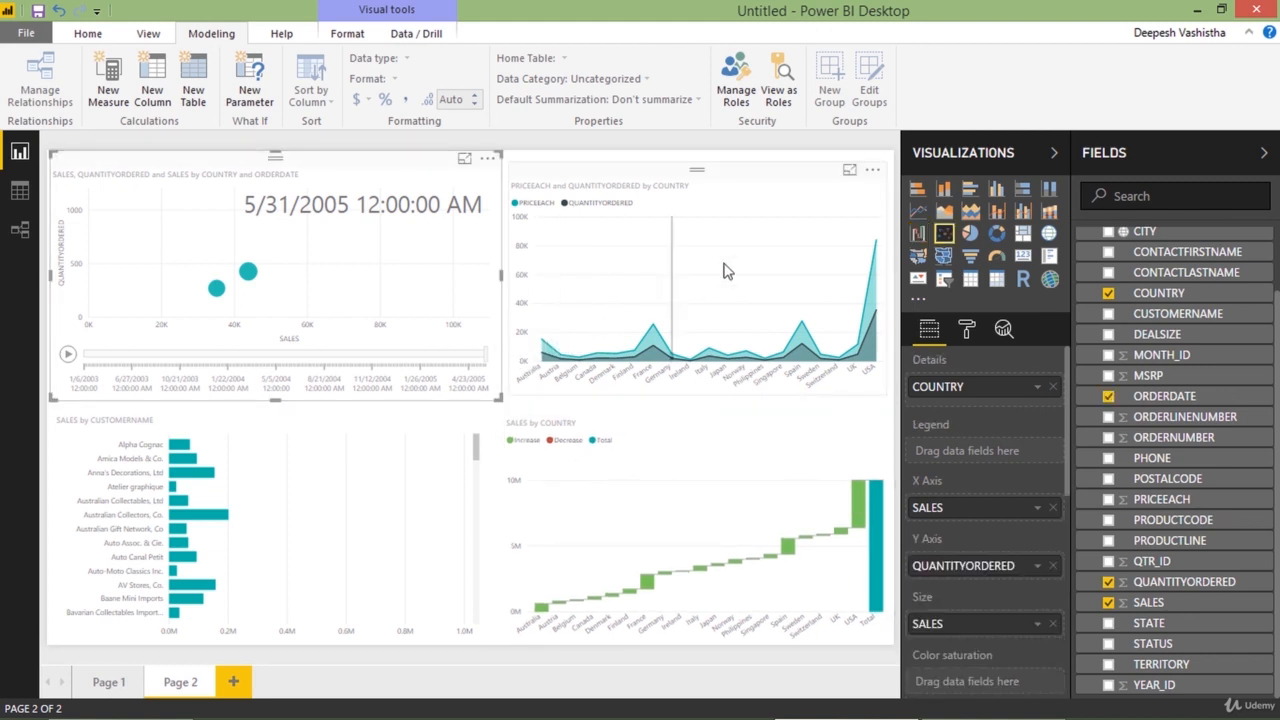
mouse_move(742, 311)
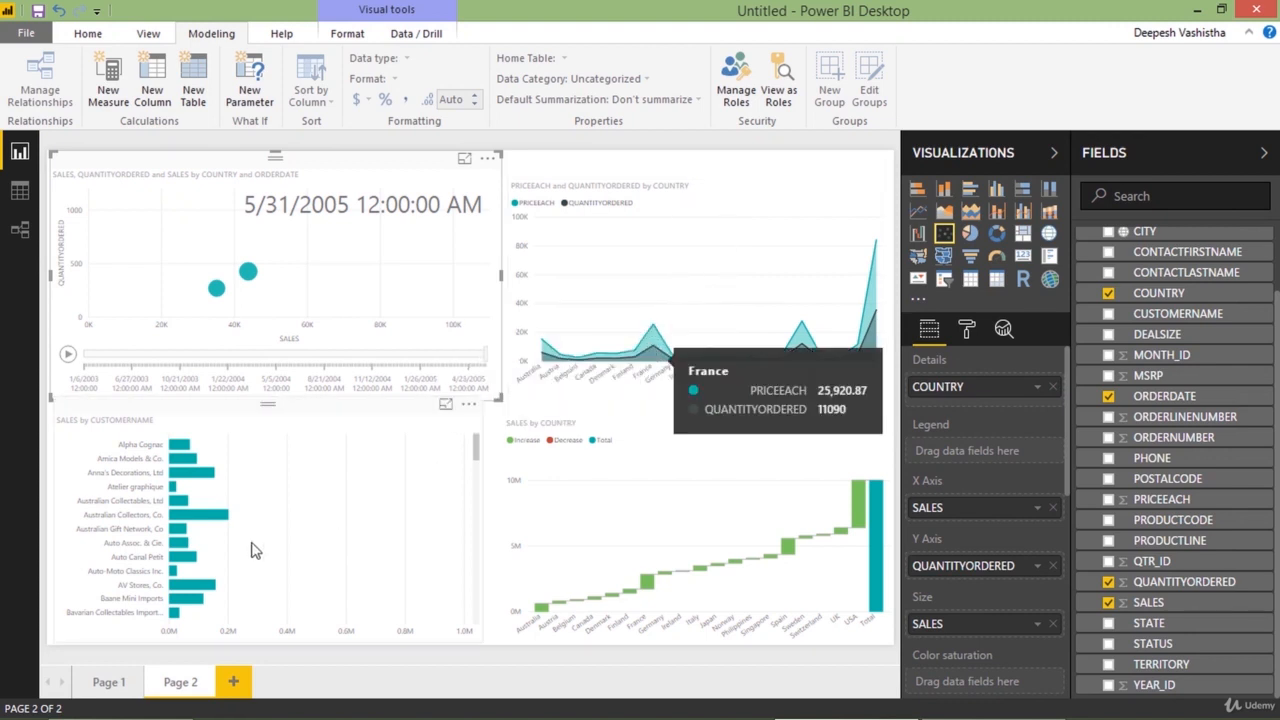
left_click(109, 682)
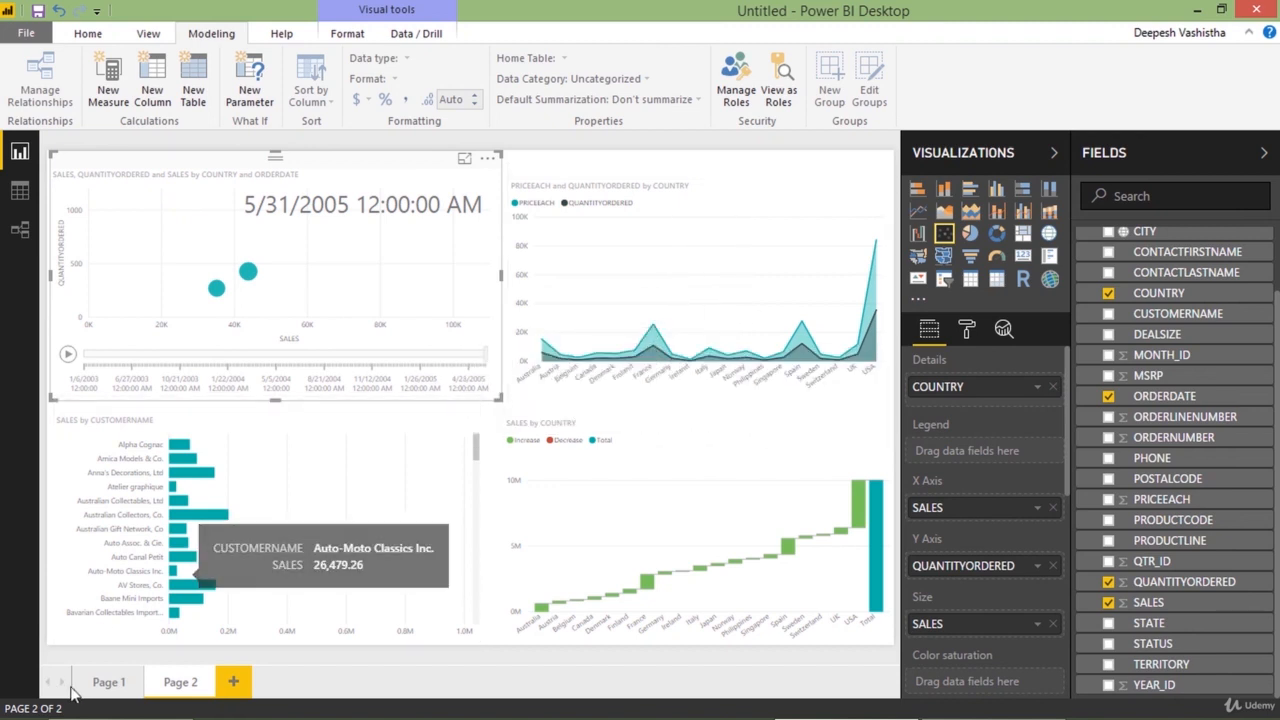
left_click(108, 682)
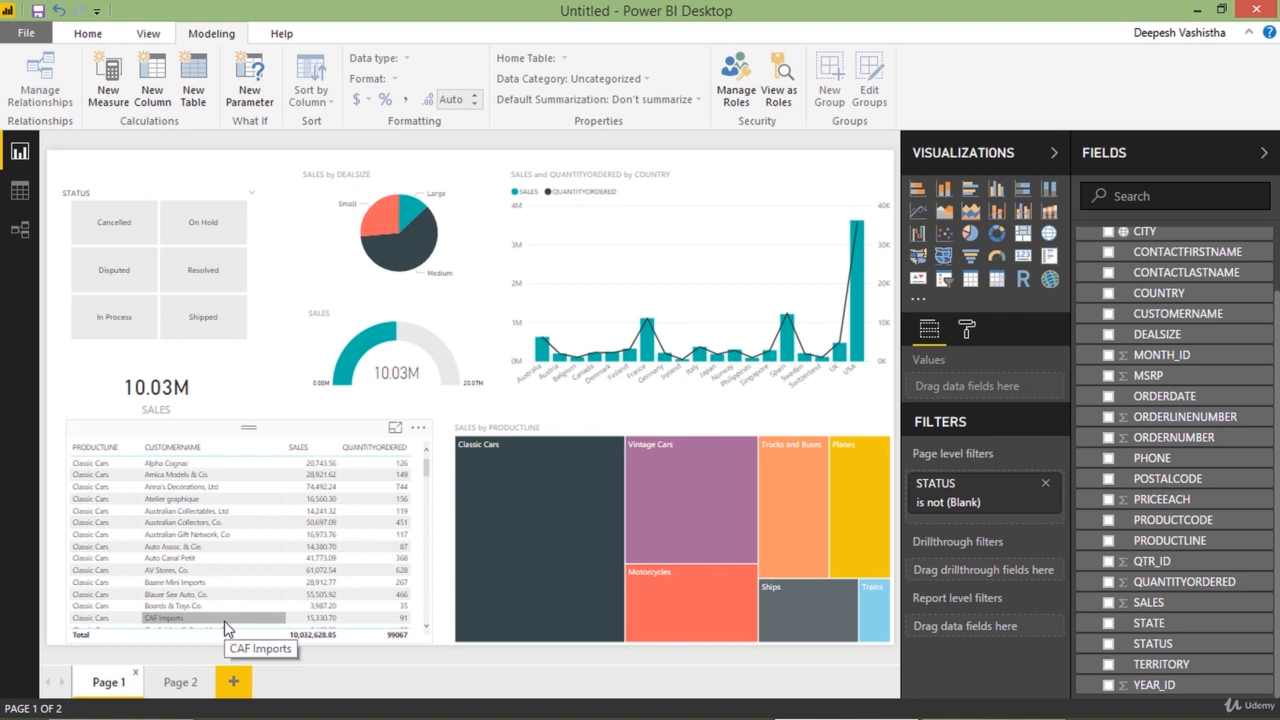